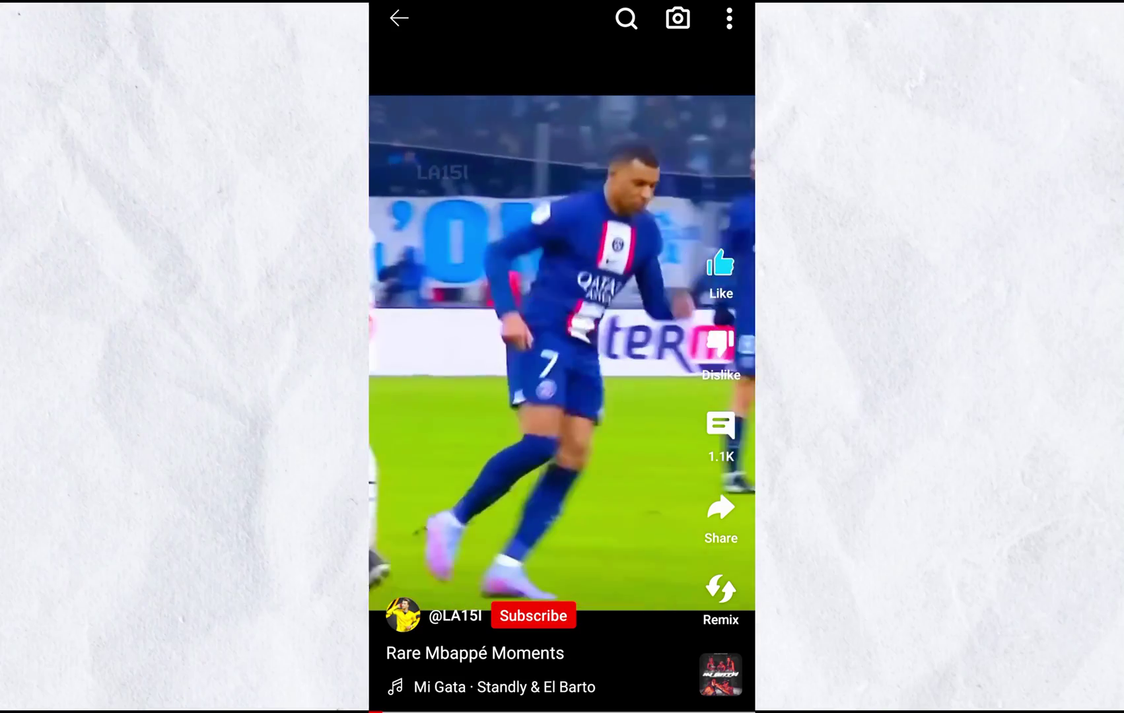
scroll(562, 357, down, 3)
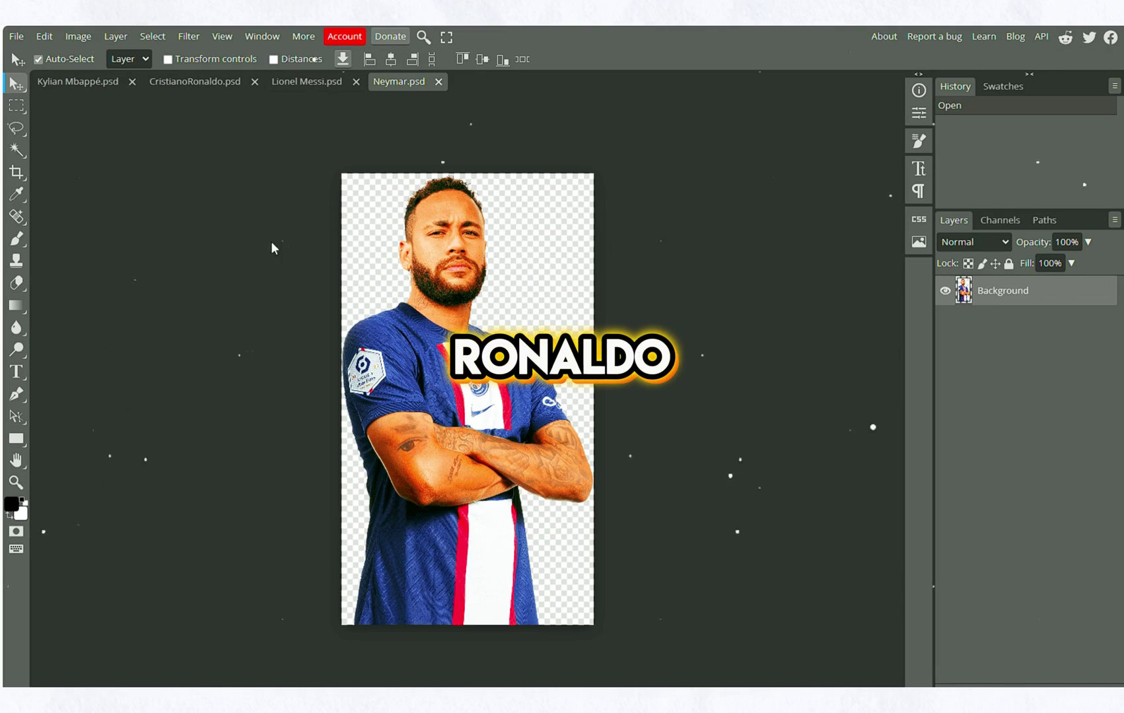
Switch to the Kylian Mbappé.psd document and frame the player's head
click(76, 82)
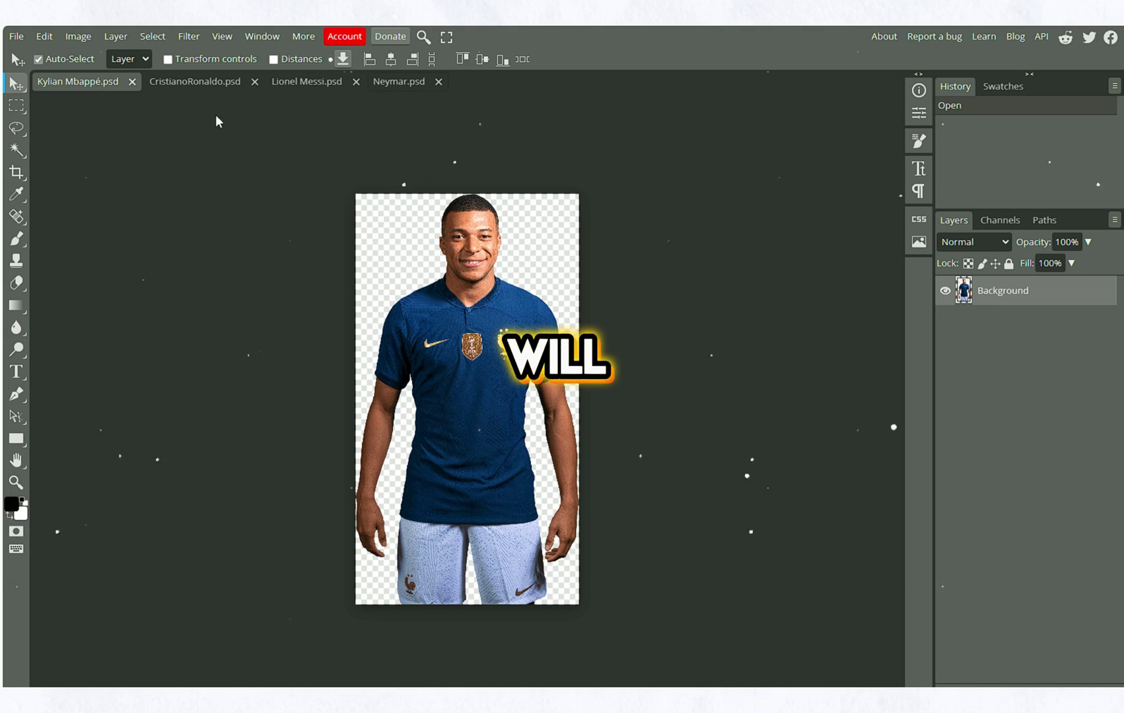
scroll(474, 221, up, 5)
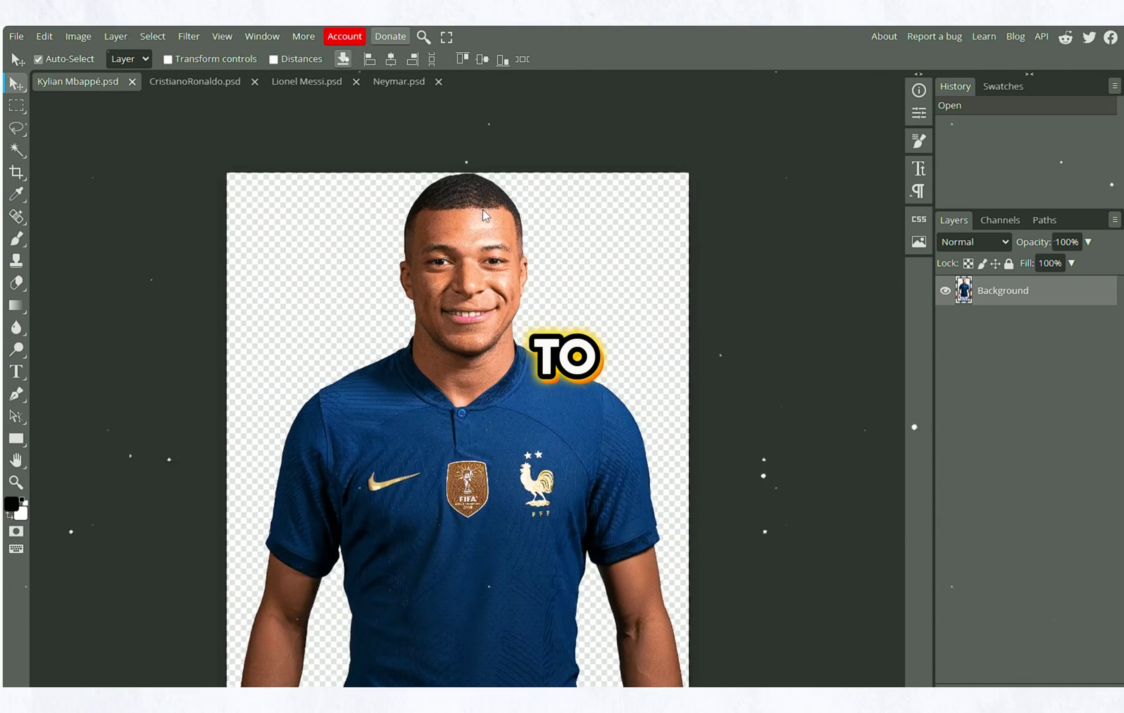
scroll(548, 218, up, 1)
scroll(547, 264, down, 2)
scroll(545, 370, up, 2)
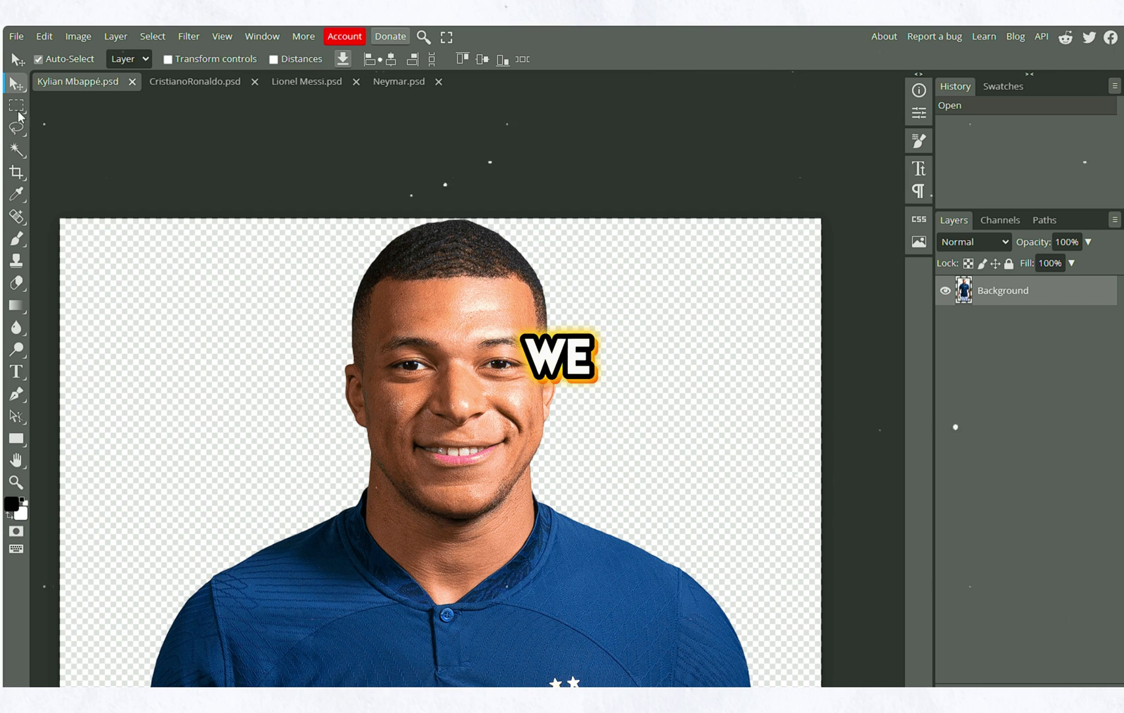
Trace a closed Pen tool path around the player's head, following the jawline and passing loosely outside the hair
click(17, 127)
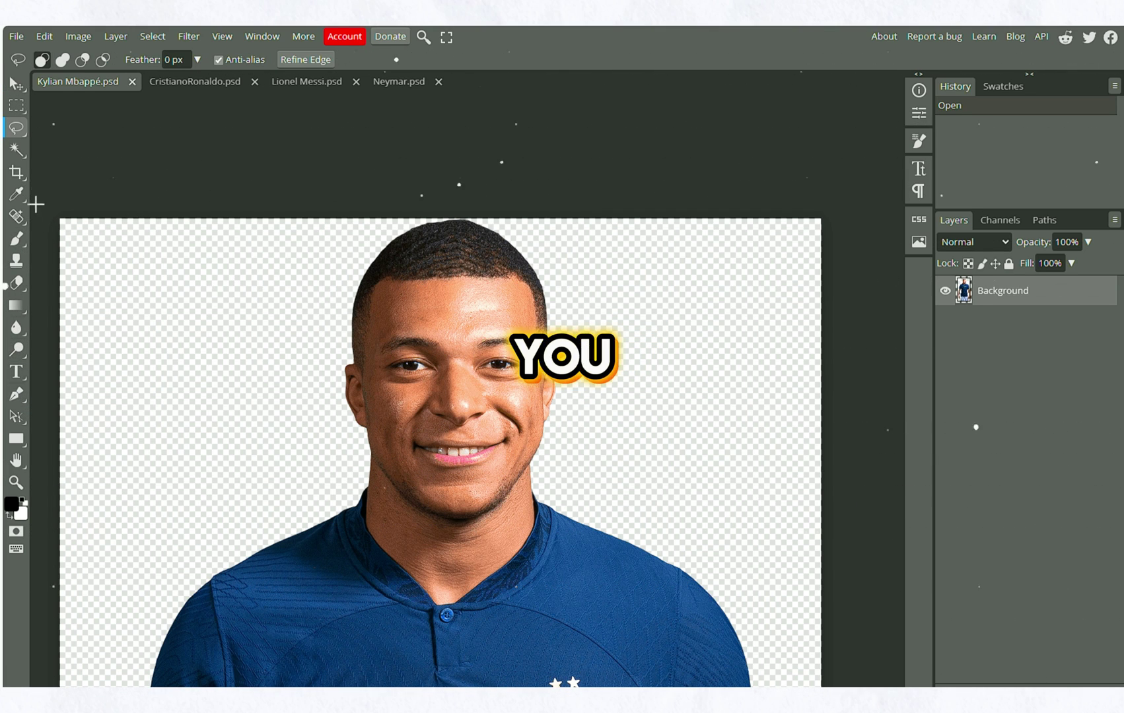
click(16, 151)
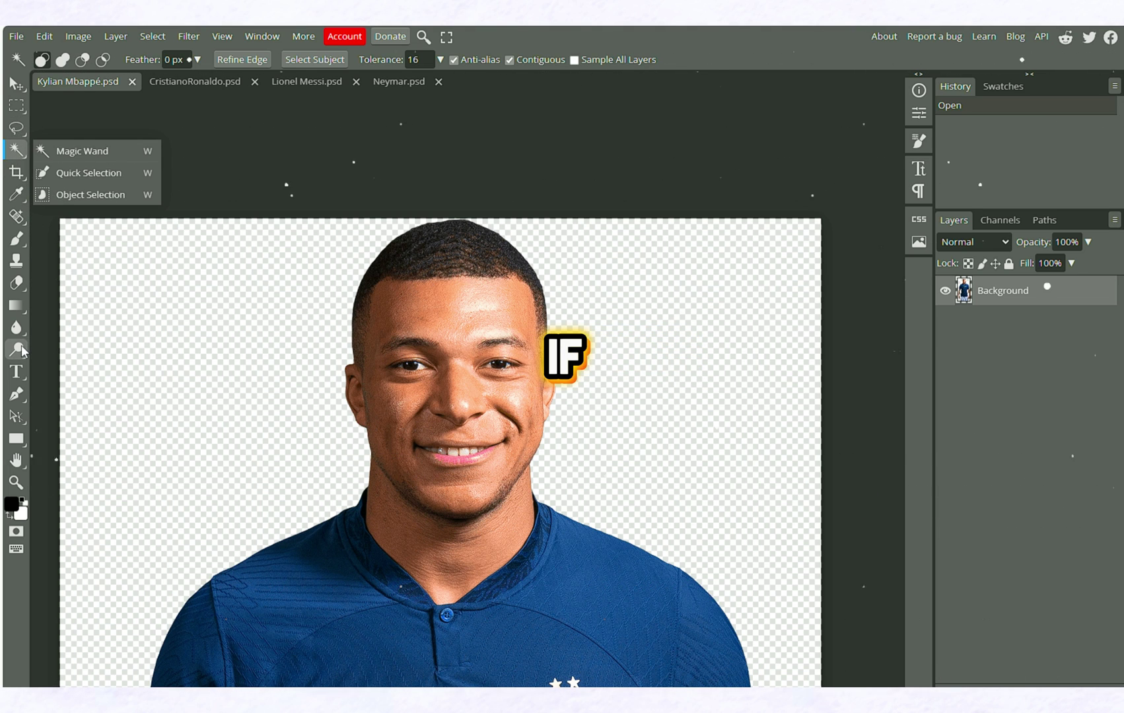
click(18, 394)
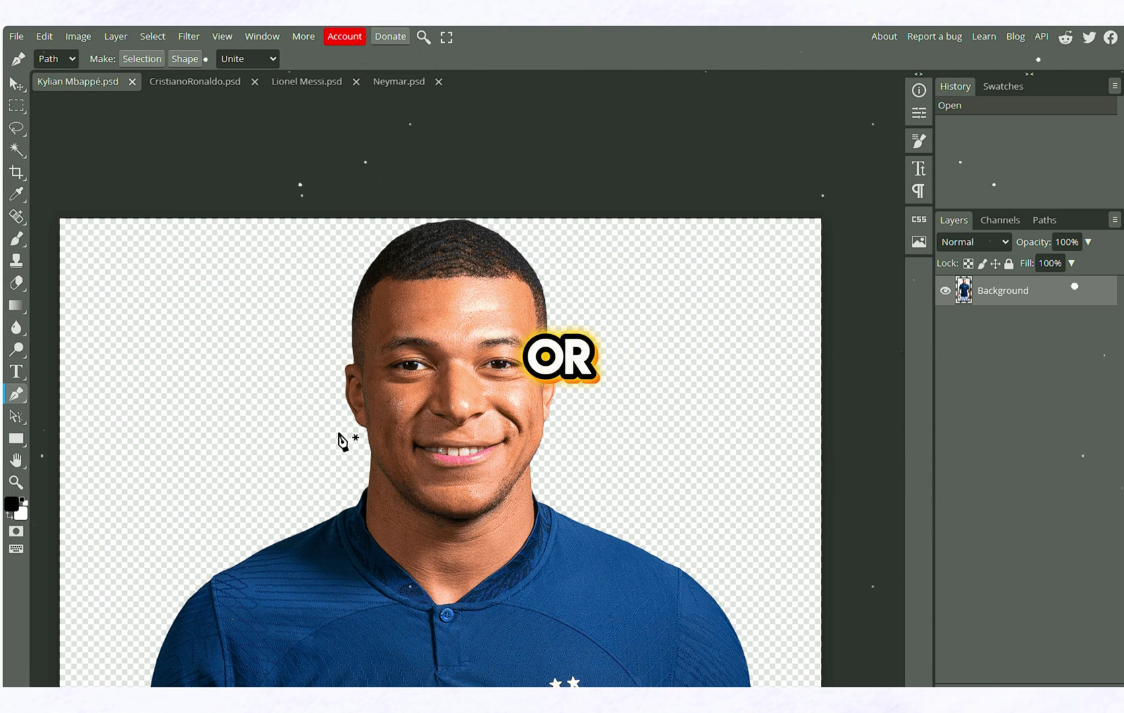
scroll(389, 512, up, 1)
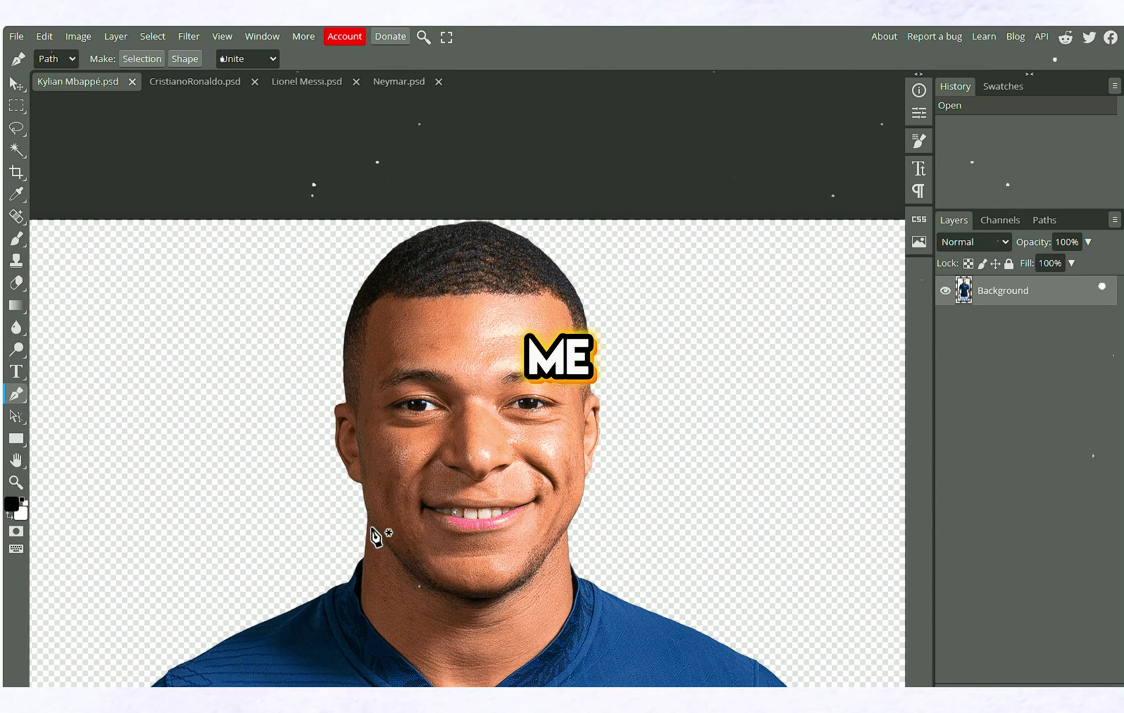
scroll(375, 534, up, 3)
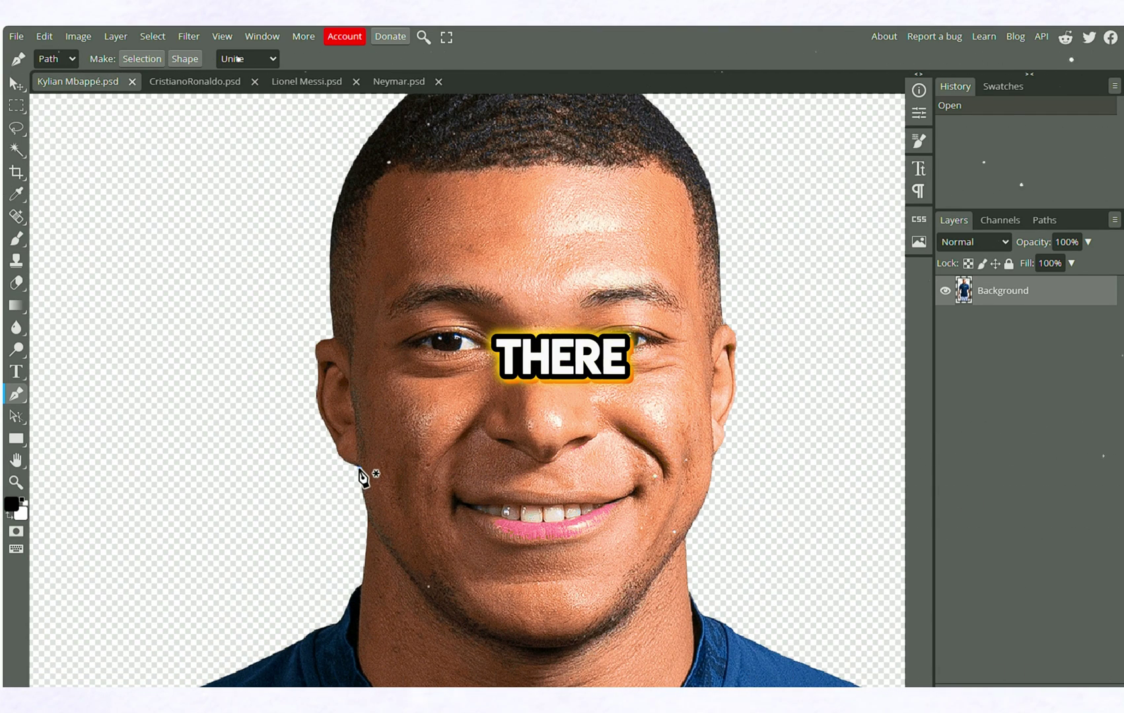
click(360, 469)
click(374, 527)
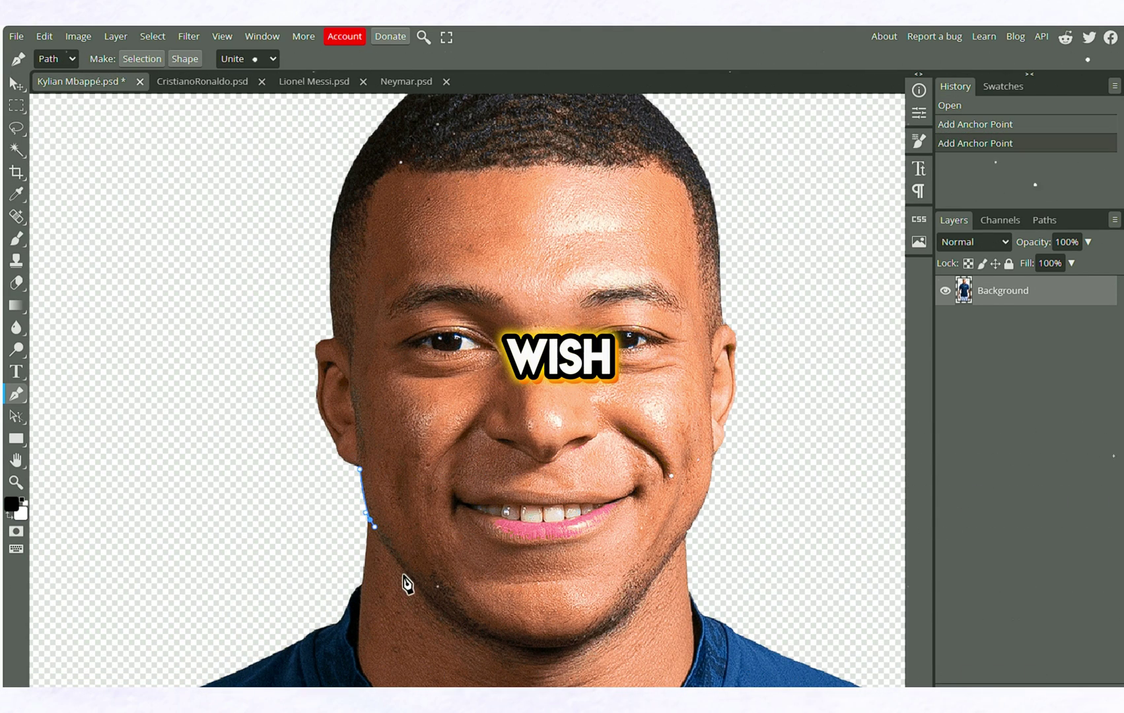
click(416, 584)
click(441, 614)
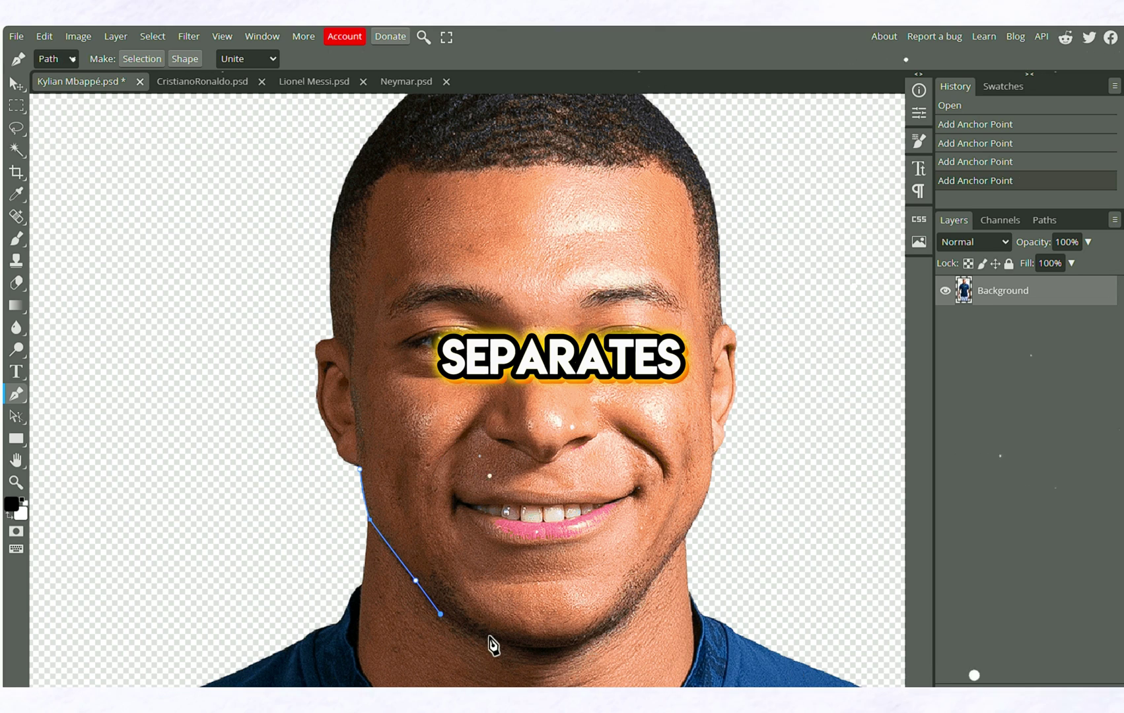
click(532, 652)
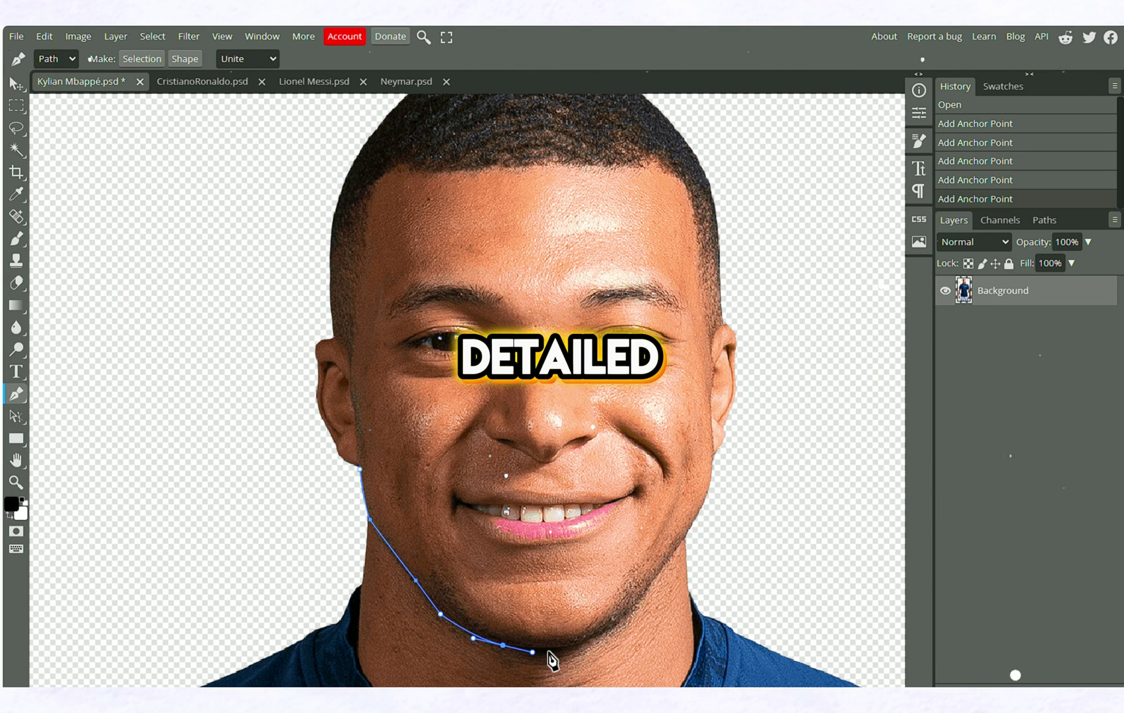
click(576, 650)
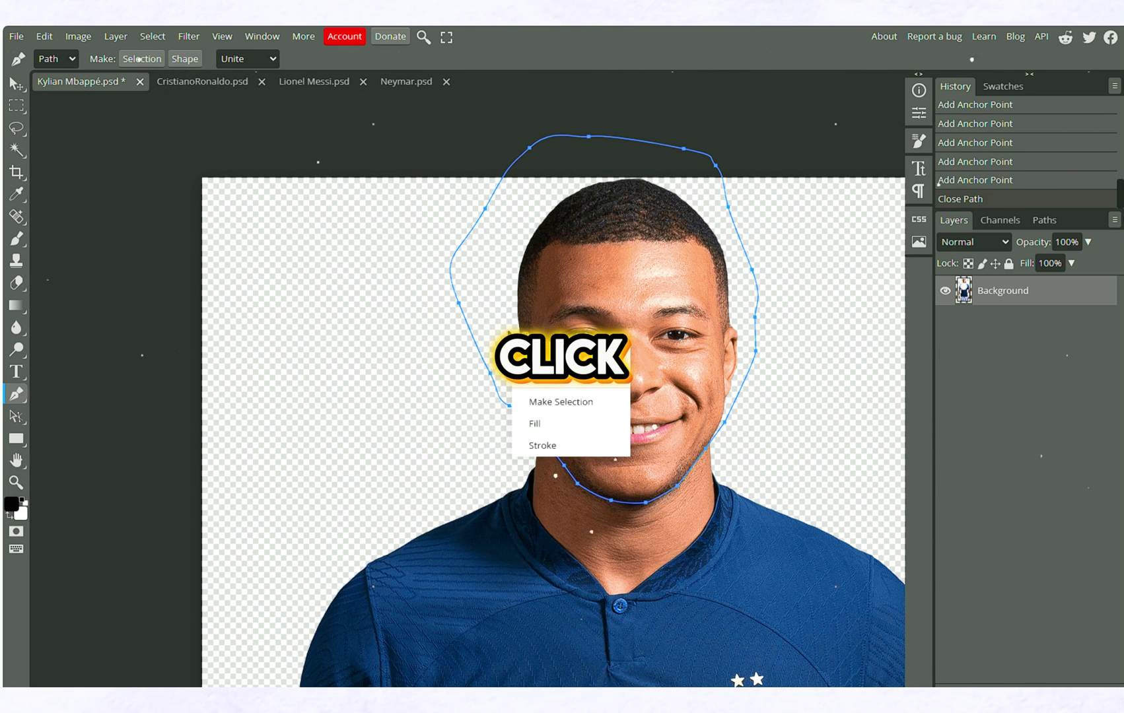
Convert the head path into an anti-aliased selection and copy the selected head to a new layer
click(543, 403)
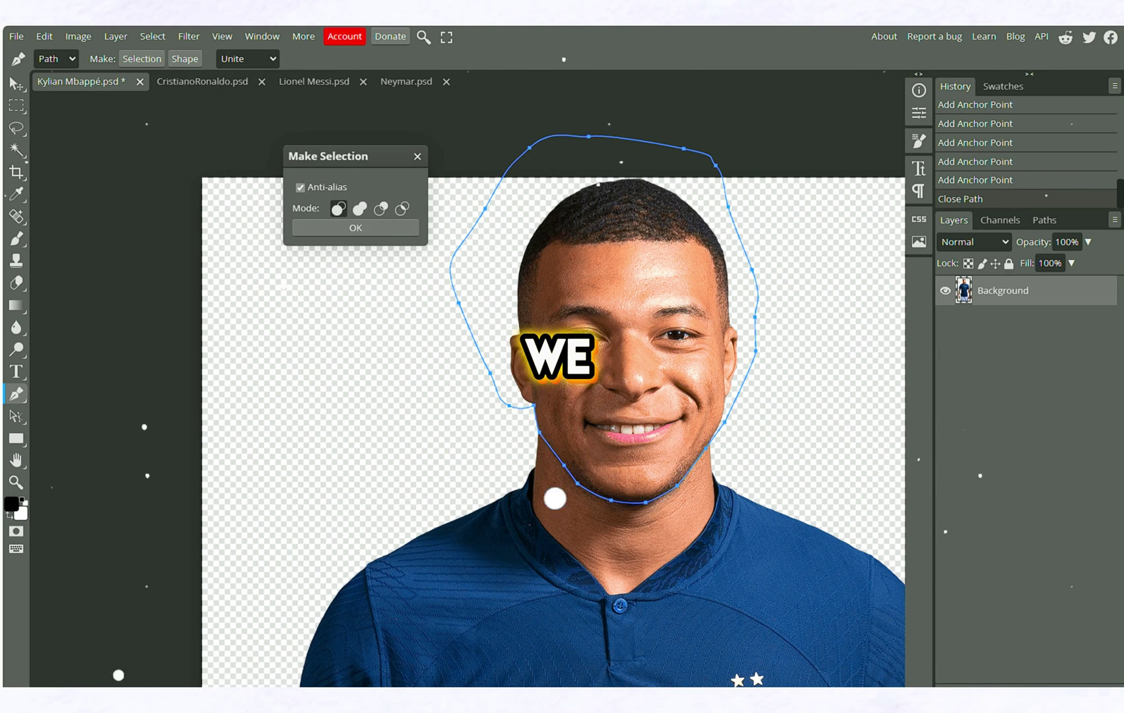
click(357, 229)
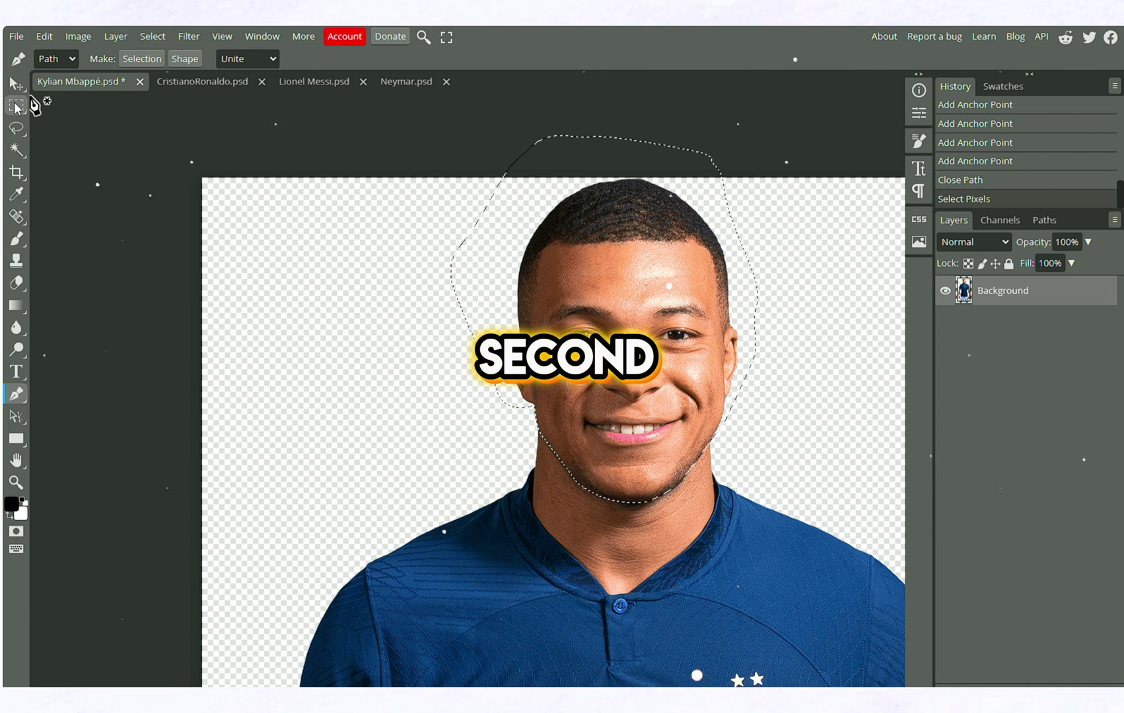
click(16, 106)
right_click(559, 283)
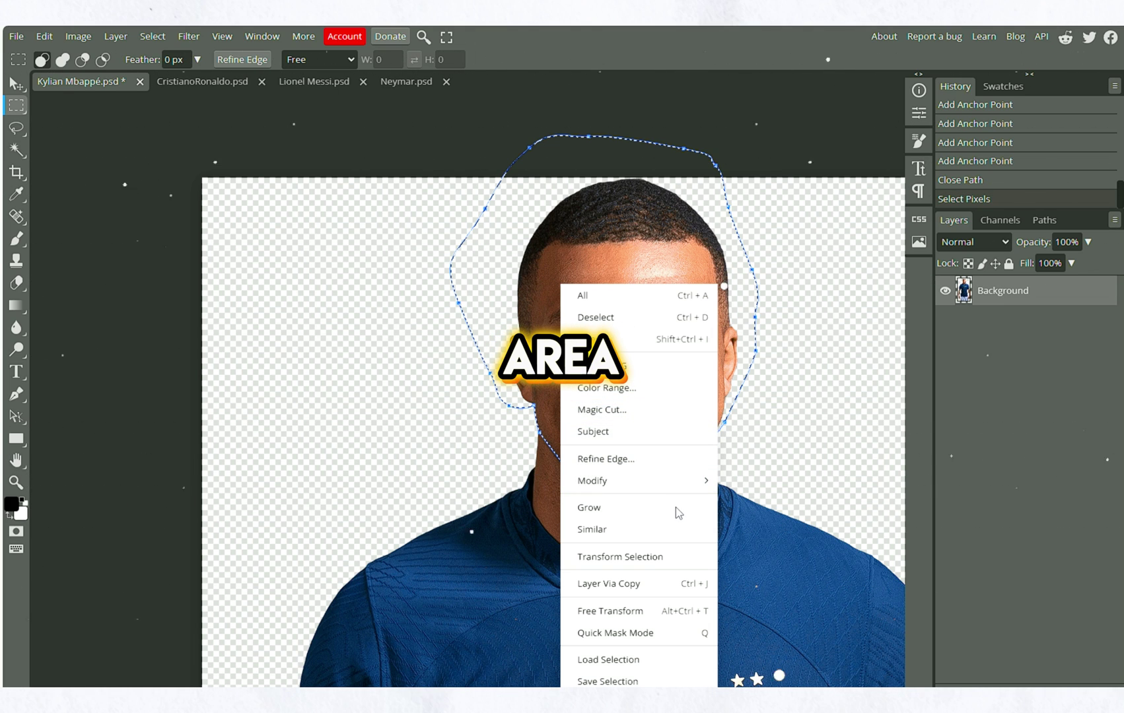
click(644, 583)
Hide the Background layer and delete the leftover pen path around the head
click(946, 321)
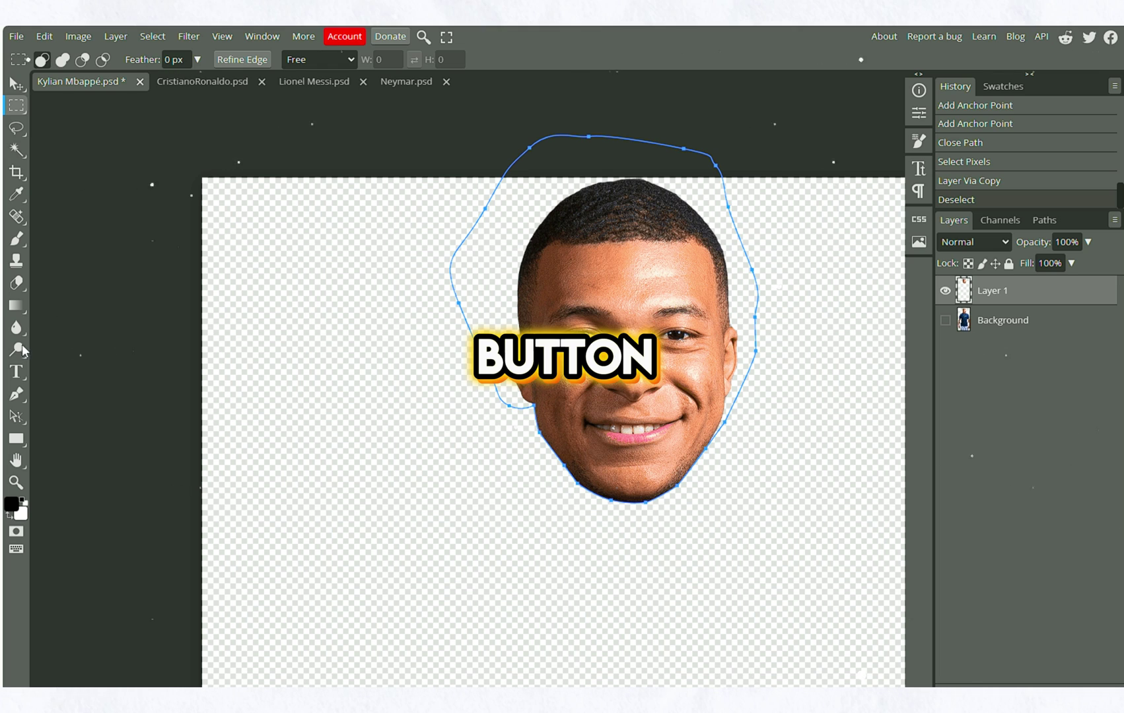
click(18, 395)
right_click(478, 348)
click(503, 378)
scroll(796, 347, down, 3)
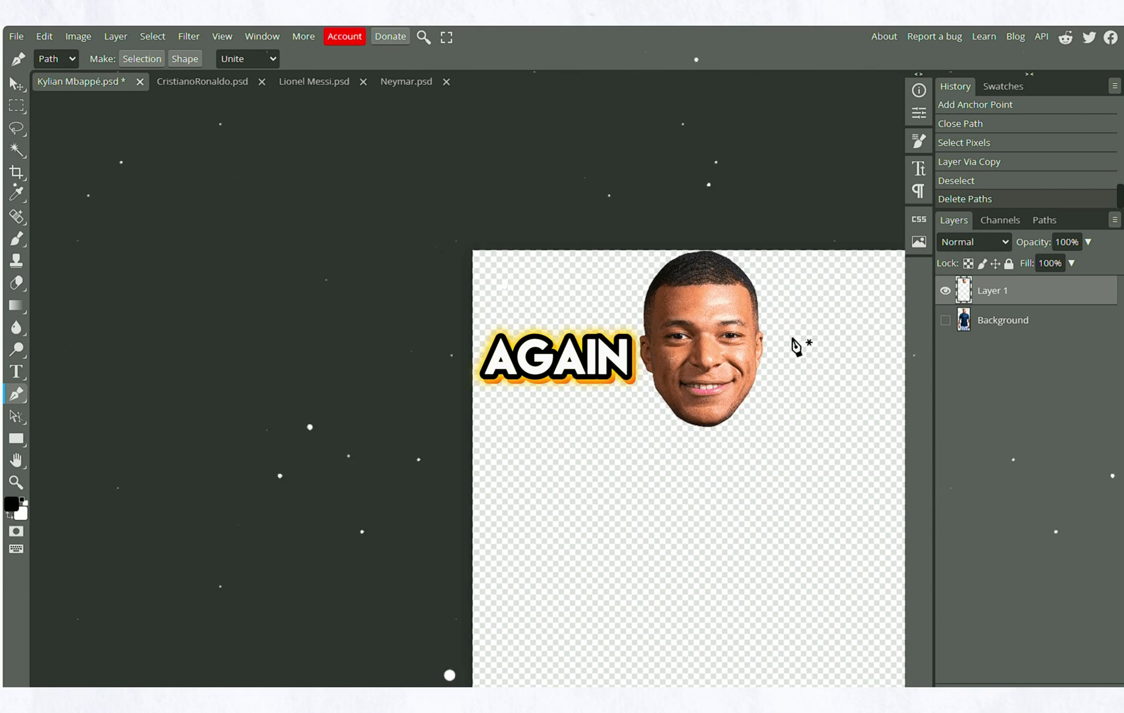
Move the cut-out head down from the upper edge of the canvas to leave space around it
click(16, 83)
drag(706, 354, 690, 436)
scroll(720, 357, down, 8)
scroll(700, 245, up, 5)
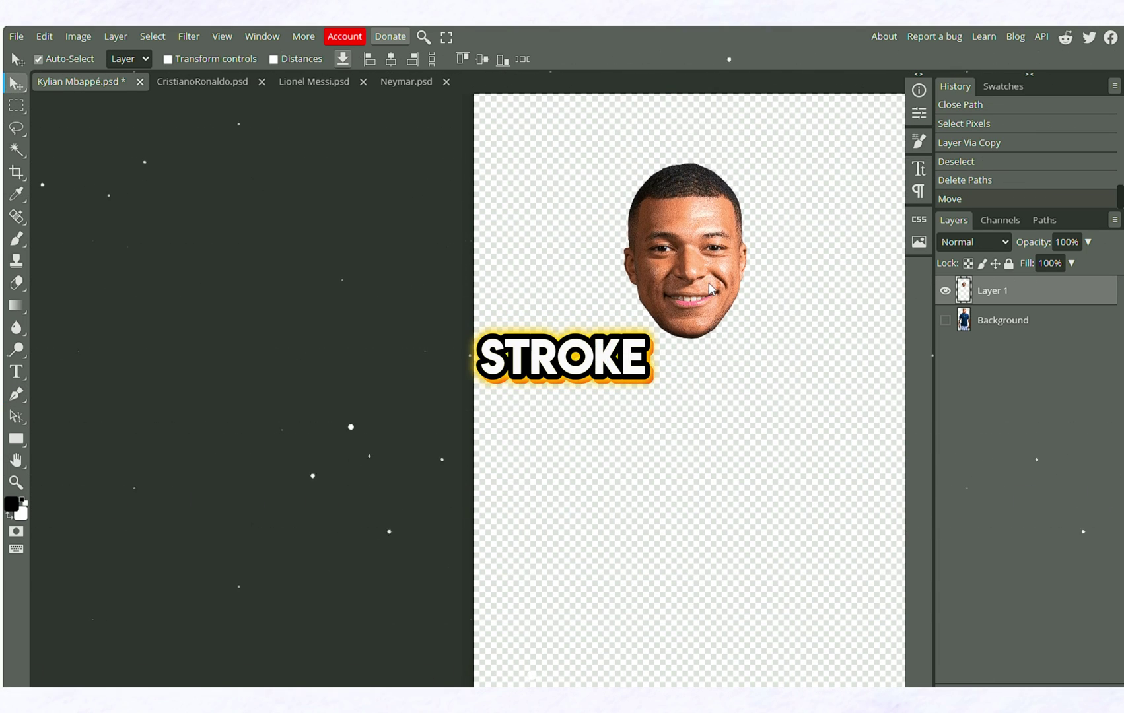
Add a white (ffffff) outside Stroke layer style to the cut-out head on Layer 1
scroll(712, 289, up, 9)
scroll(724, 278, down, 4)
scroll(760, 349, up, 4)
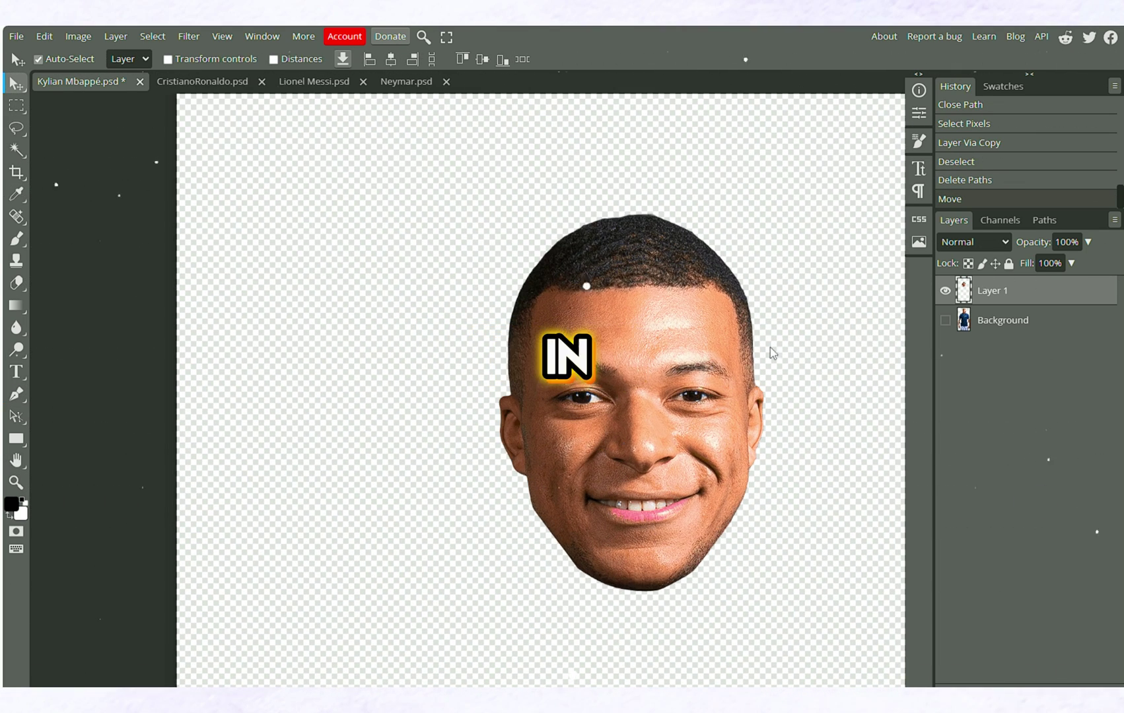
right_click(1057, 296)
click(1037, 300)
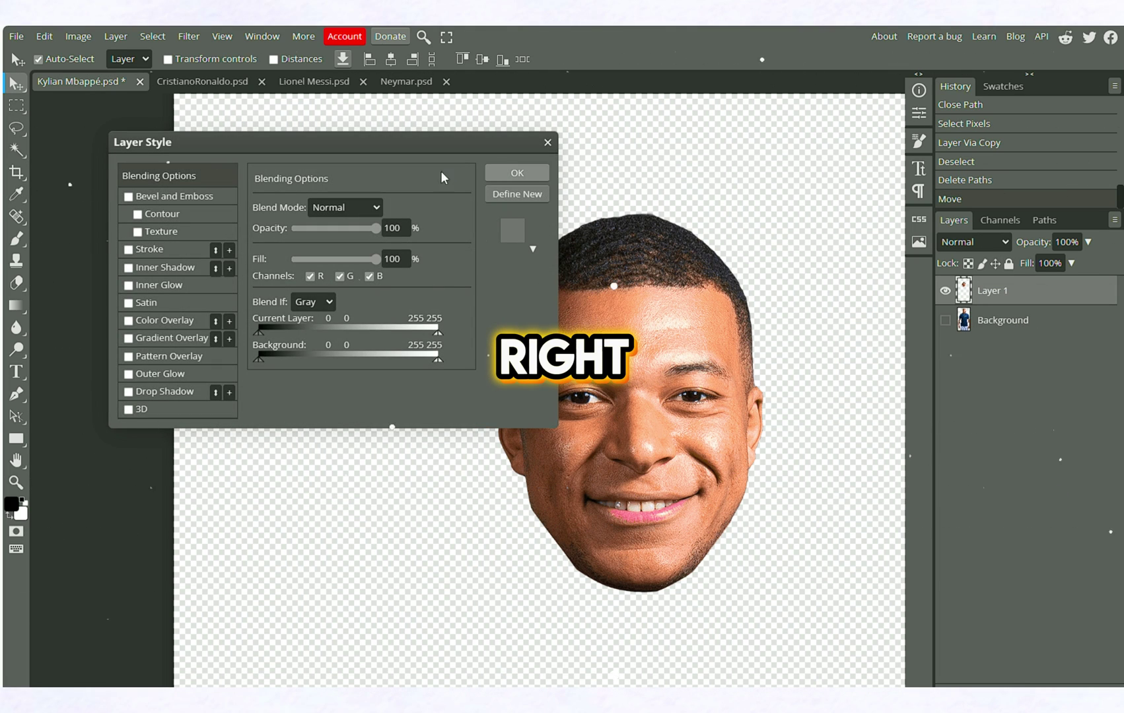
drag(365, 137, 272, 125)
click(104, 230)
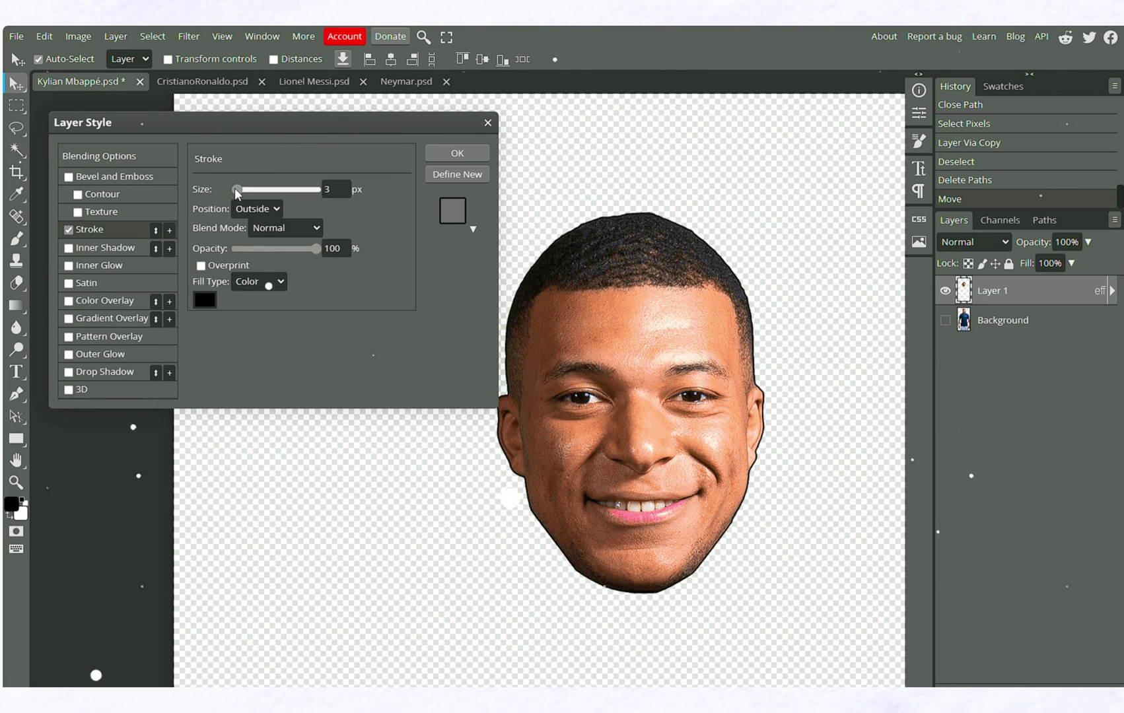
click(209, 298)
drag(305, 283, 219, 269)
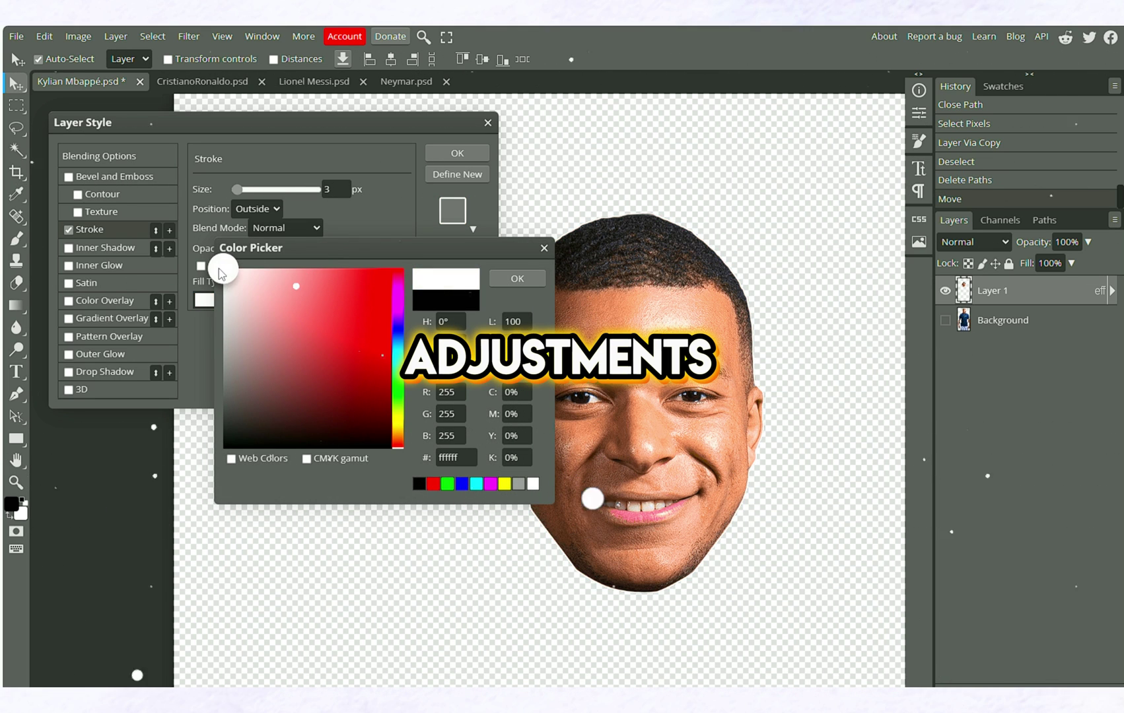
click(531, 280)
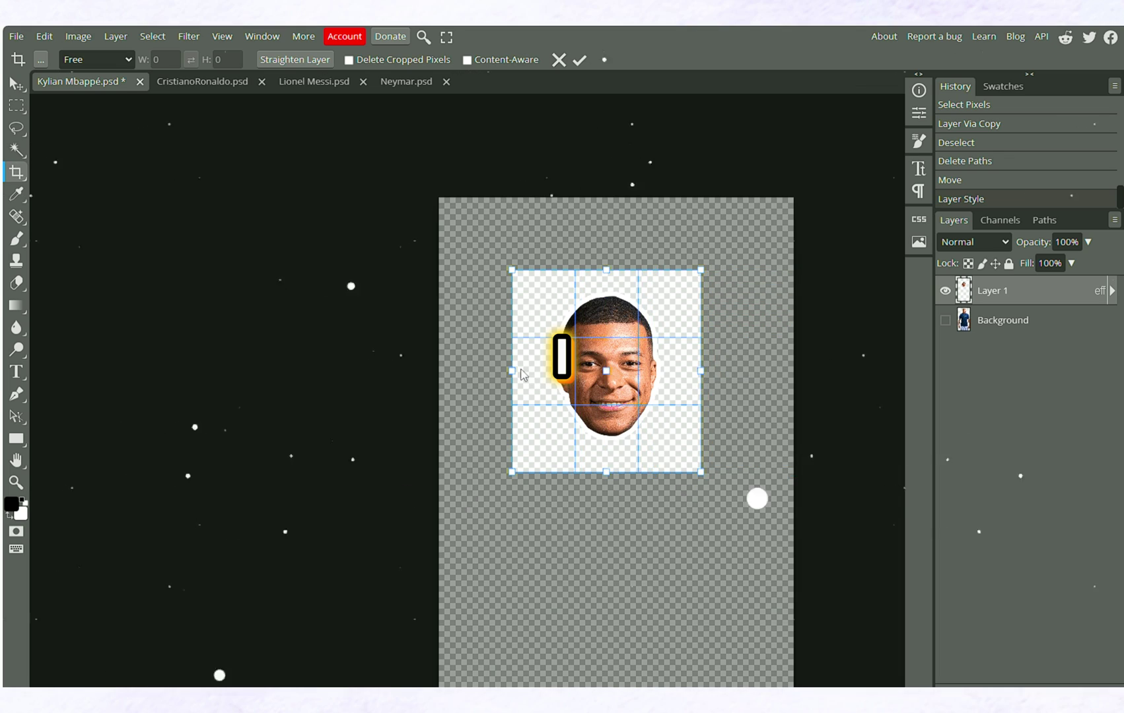
Crop the canvas around the outlined head and export it as a PNG named Kylian Mbappé at 100% quality
key(Return)
click(16, 36)
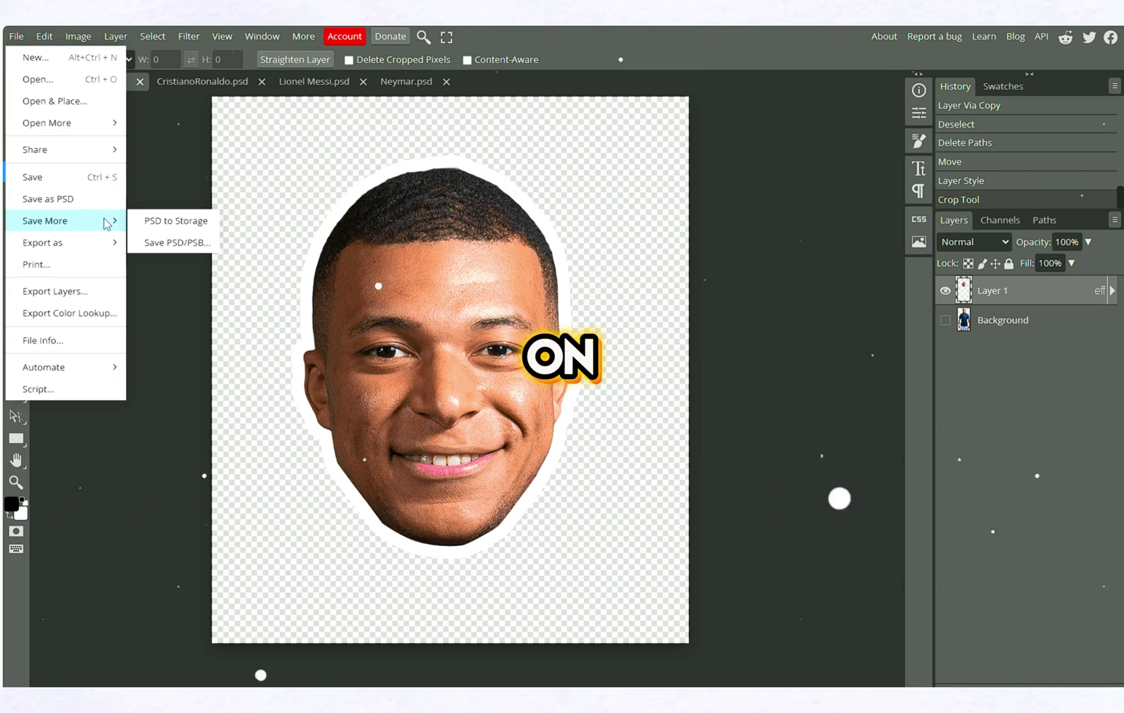
mouse_move(99, 247)
click(154, 245)
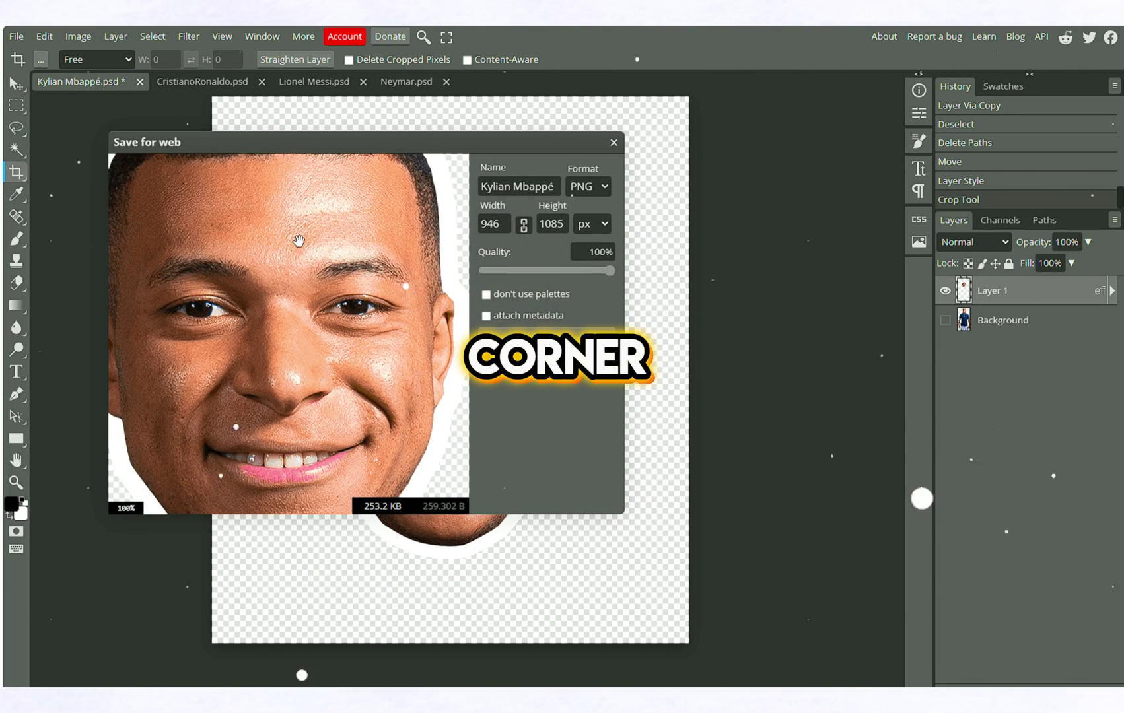
scroll(380, 261, down, 3)
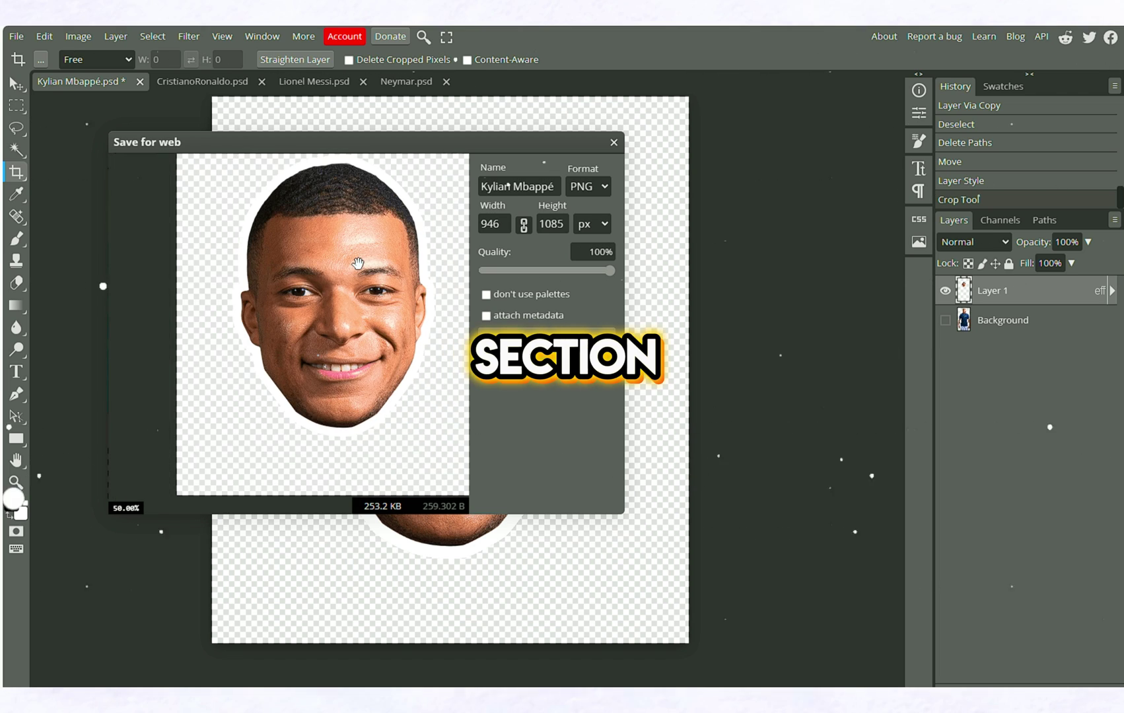
click(546, 337)
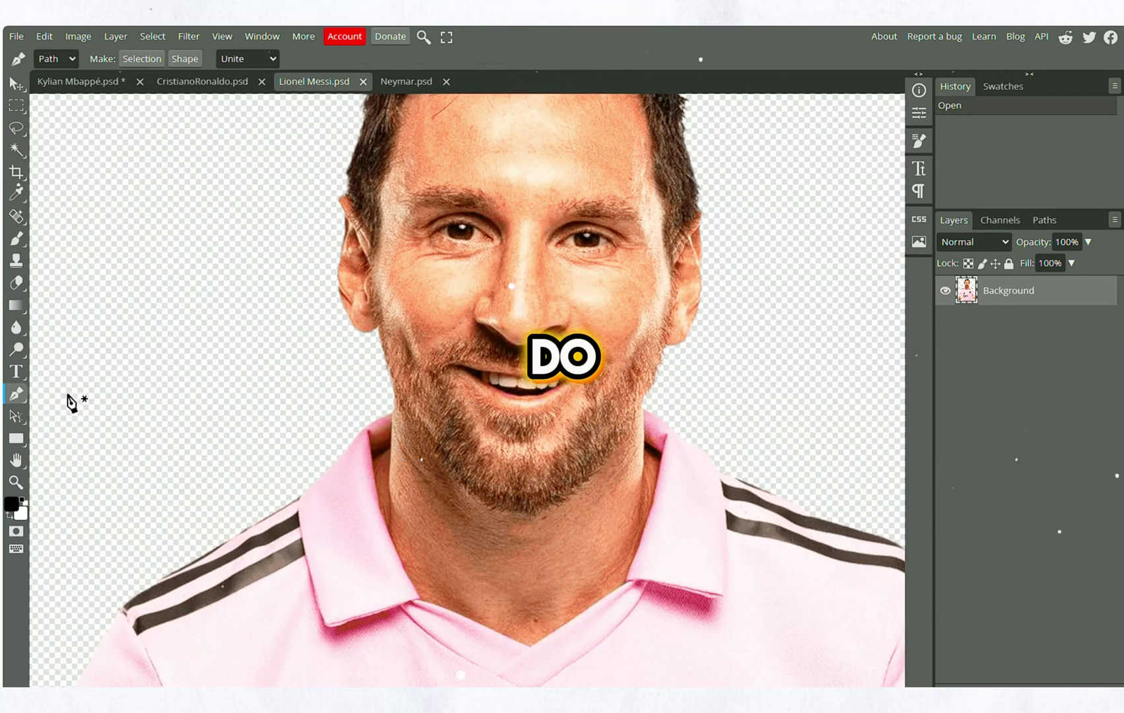
Switch to CapCut and set the aspect ratio of the cr7penalty.mp4 project to 9:16
click(653, 577)
click(618, 105)
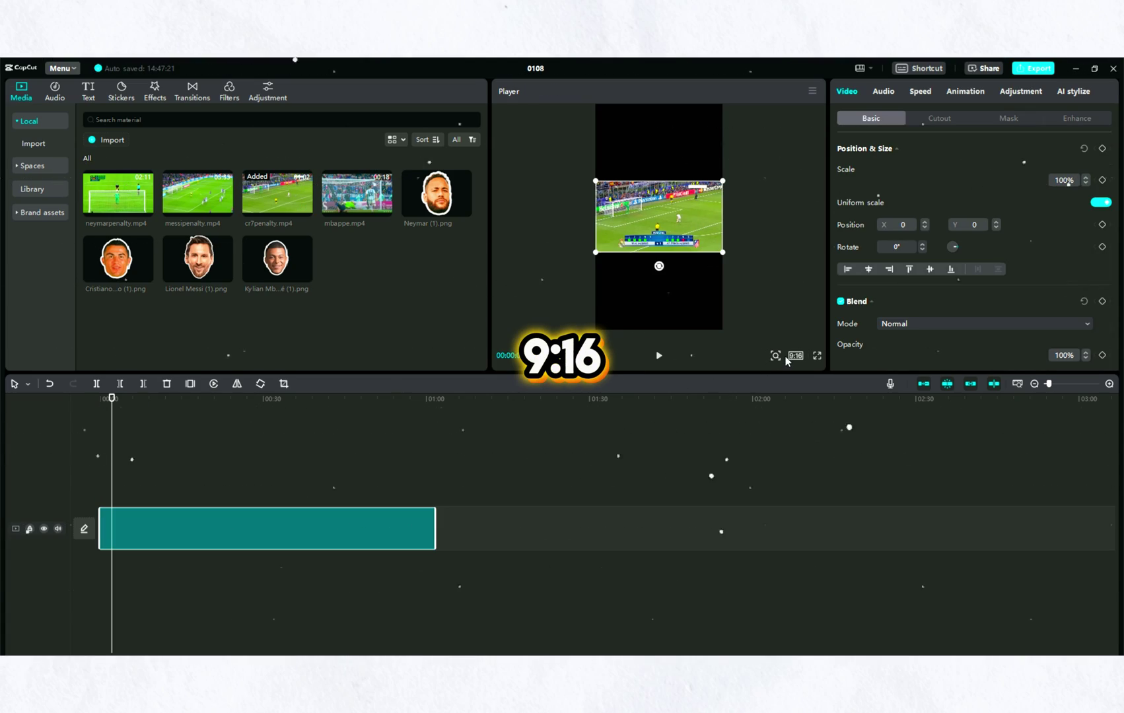
click(796, 355)
click(828, 476)
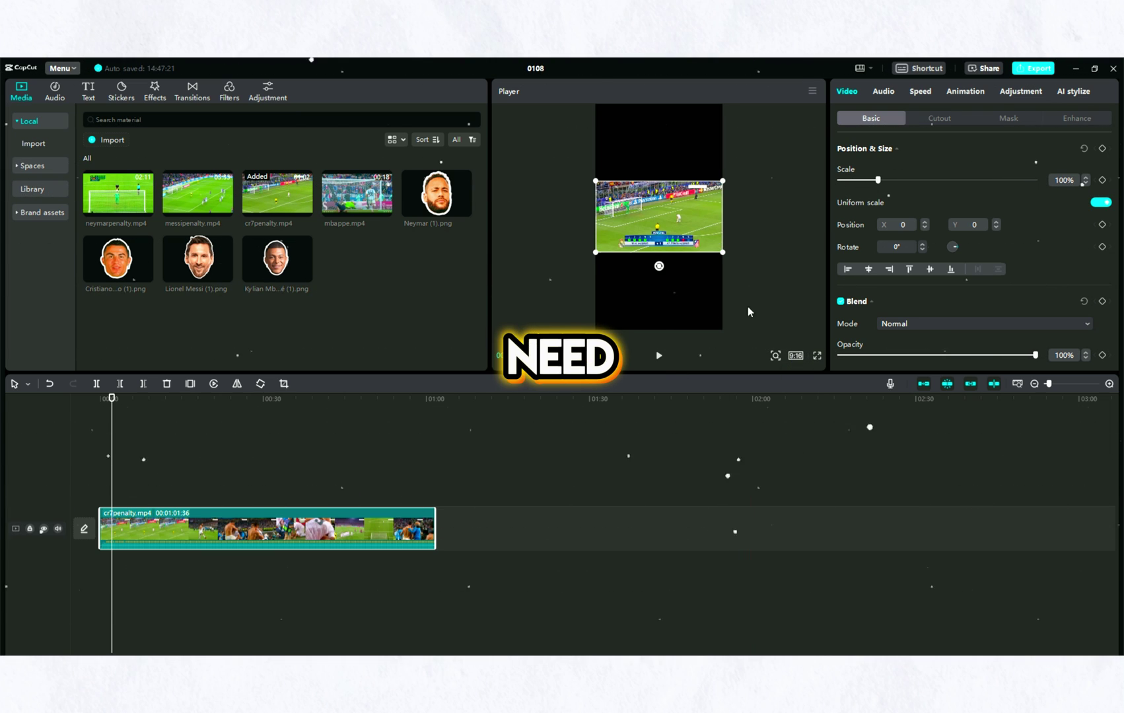
Return to the start of the timeline, scale the cr7penalty.mp4 clip to 349% and shift it down to Y -865
drag(884, 181, 978, 192)
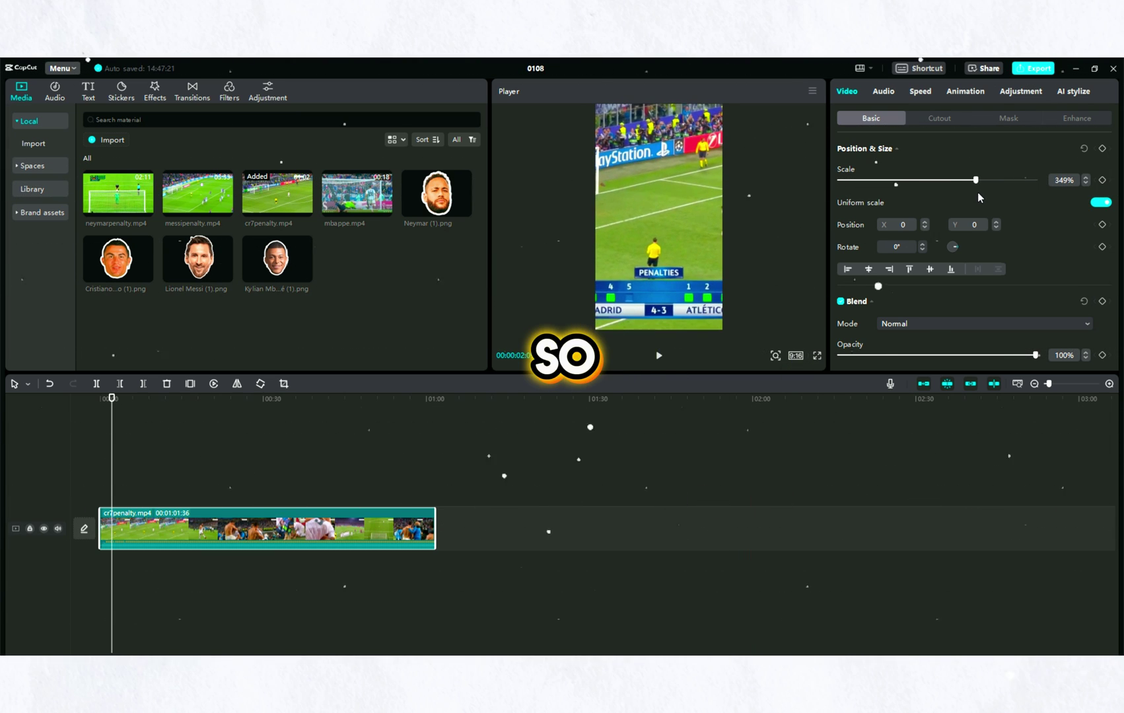
drag(112, 399, 99, 401)
drag(669, 255, 671, 288)
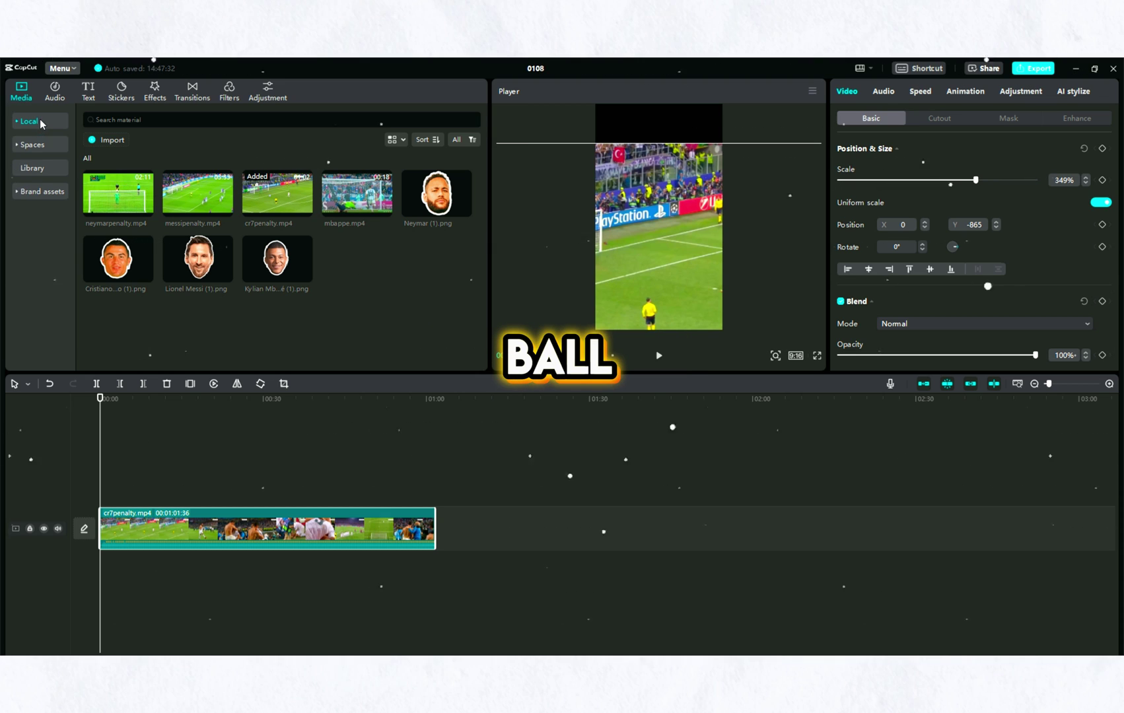
Find the light blue solid colour in the library's Background category and add it to the timeline beneath the cr7penalty.mp4 clip
click(42, 145)
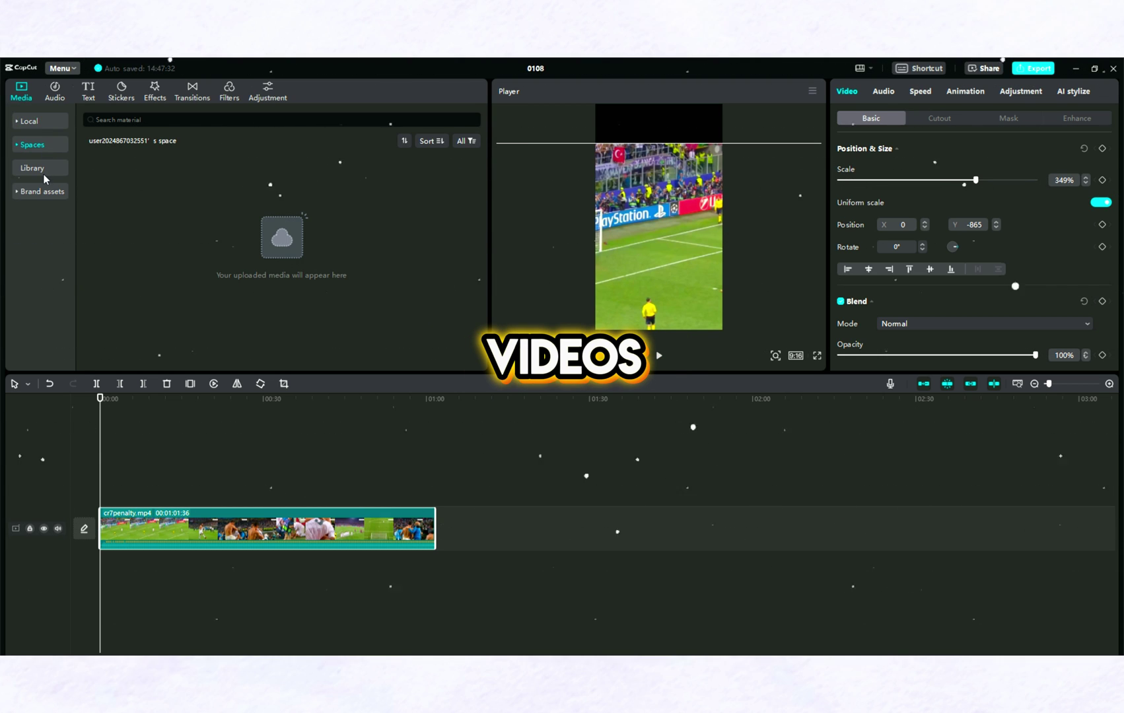
click(41, 168)
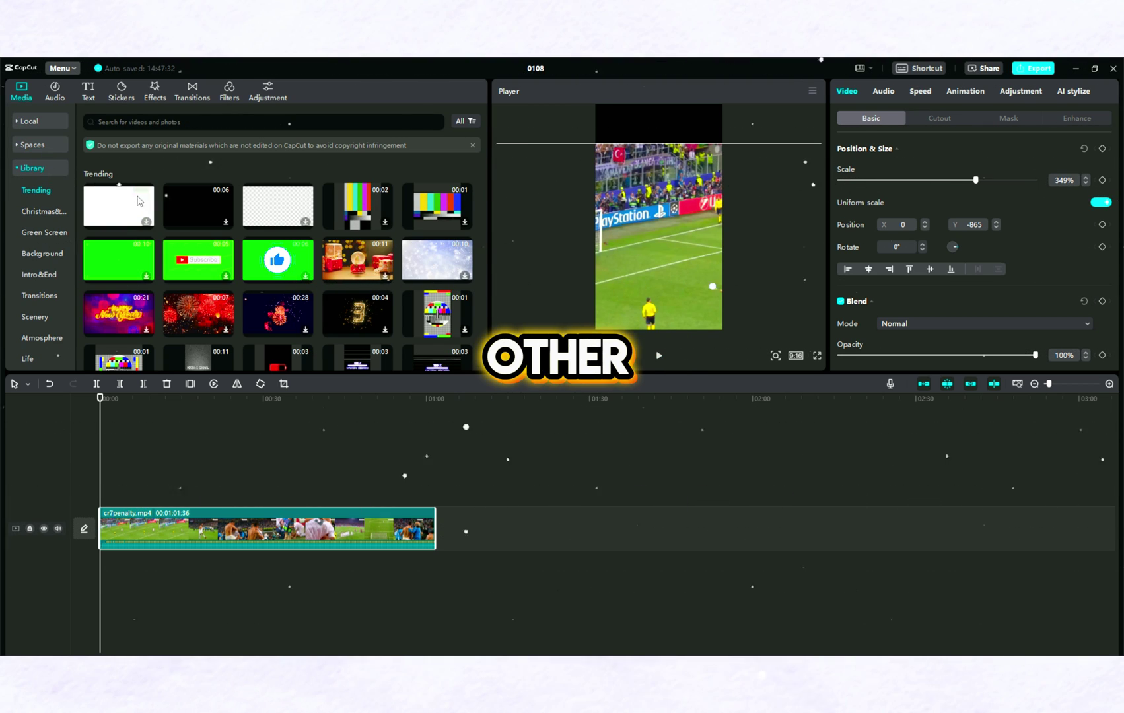
scroll(212, 266, down, 10)
scroll(212, 265, down, 6)
scroll(282, 261, down, 5)
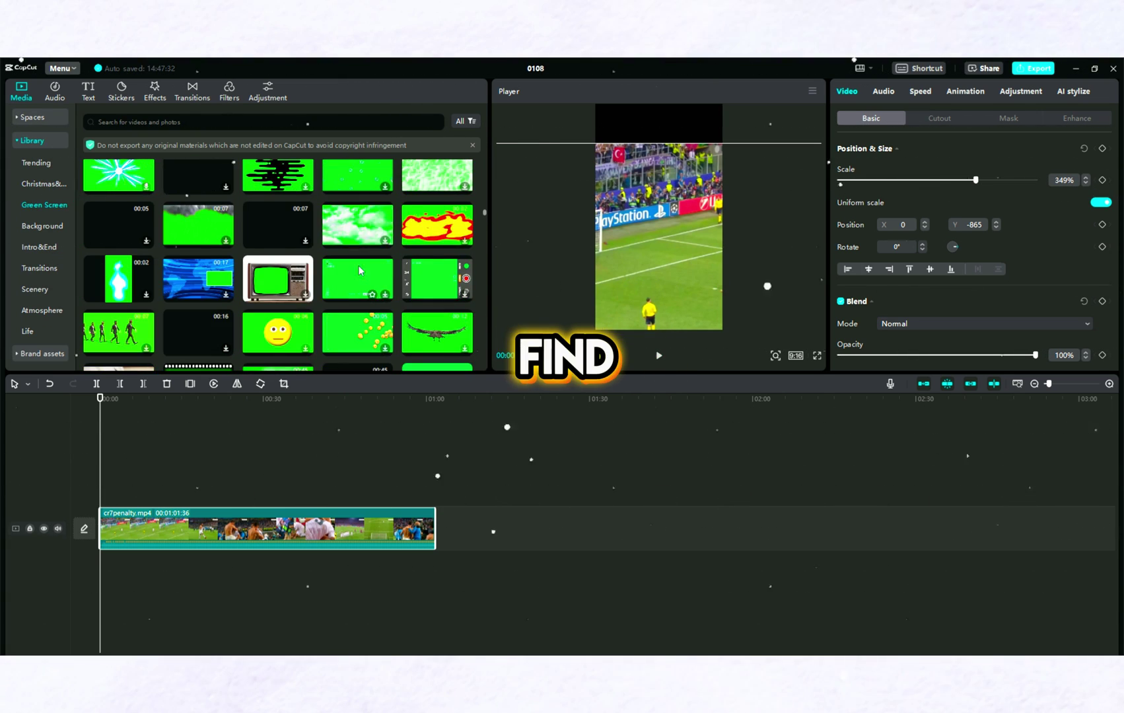
scroll(348, 267, down, 4)
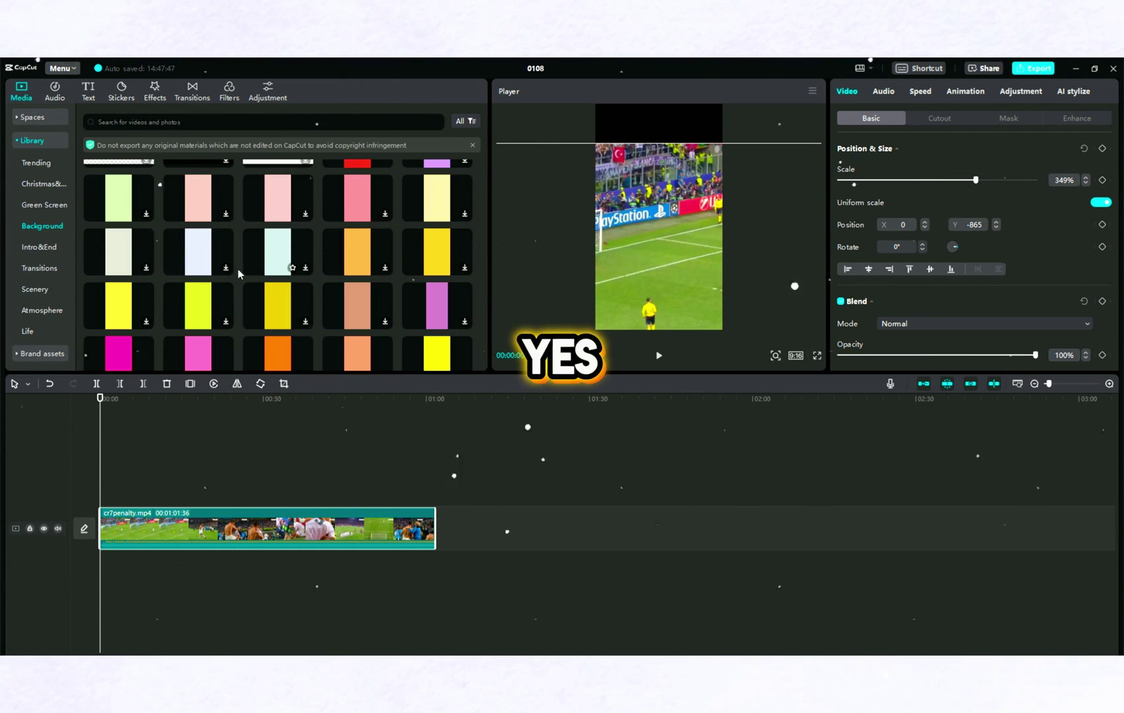
click(268, 247)
drag(269, 247, 131, 497)
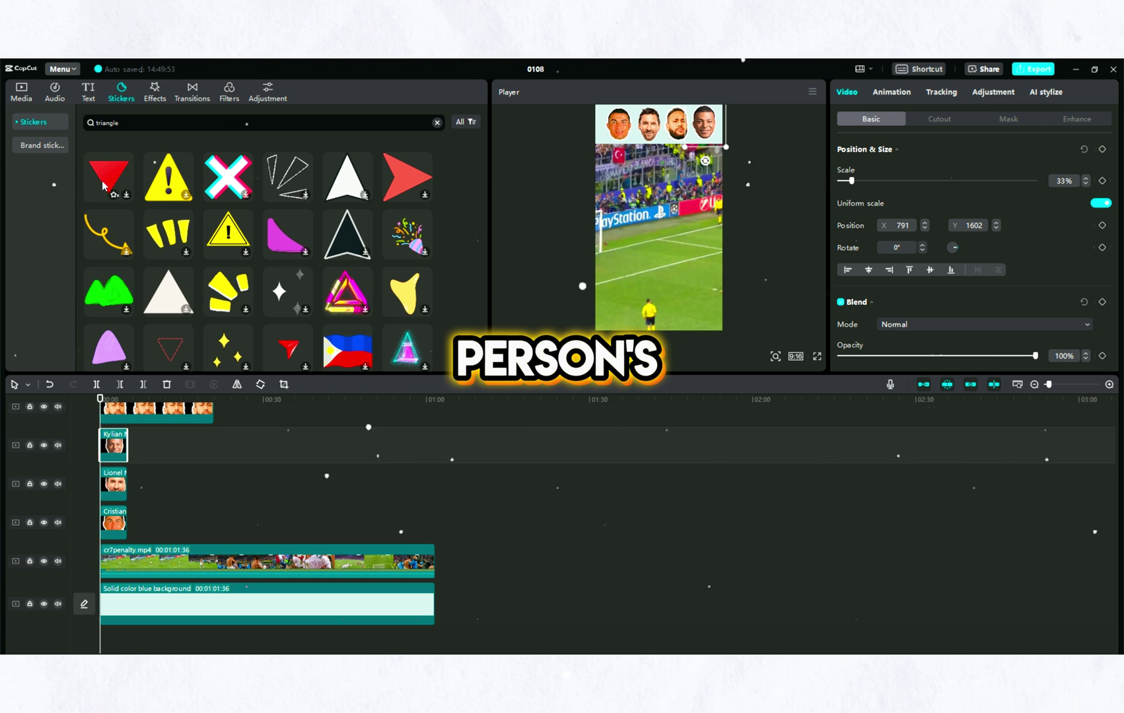
Browse the triangle stickers, add the yellow triangle at the start of the timeline and place it under Ronaldo's head in the preview
scroll(129, 246, down, 2)
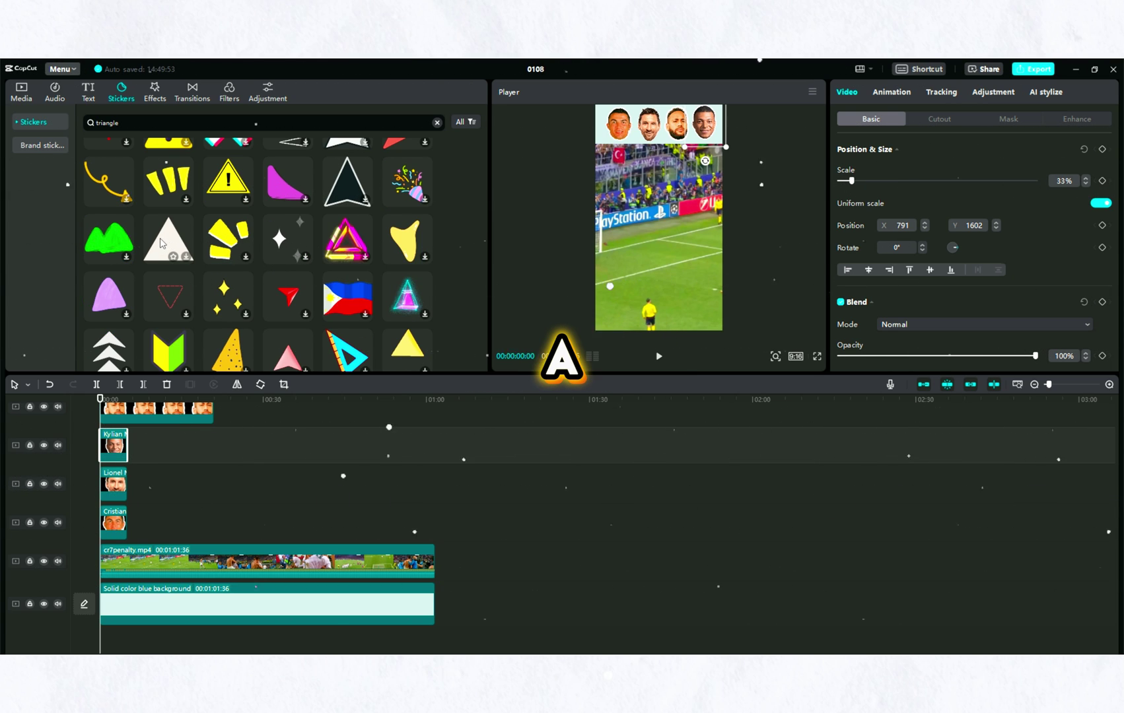
scroll(275, 256, down, 4)
scroll(390, 248, down, 2)
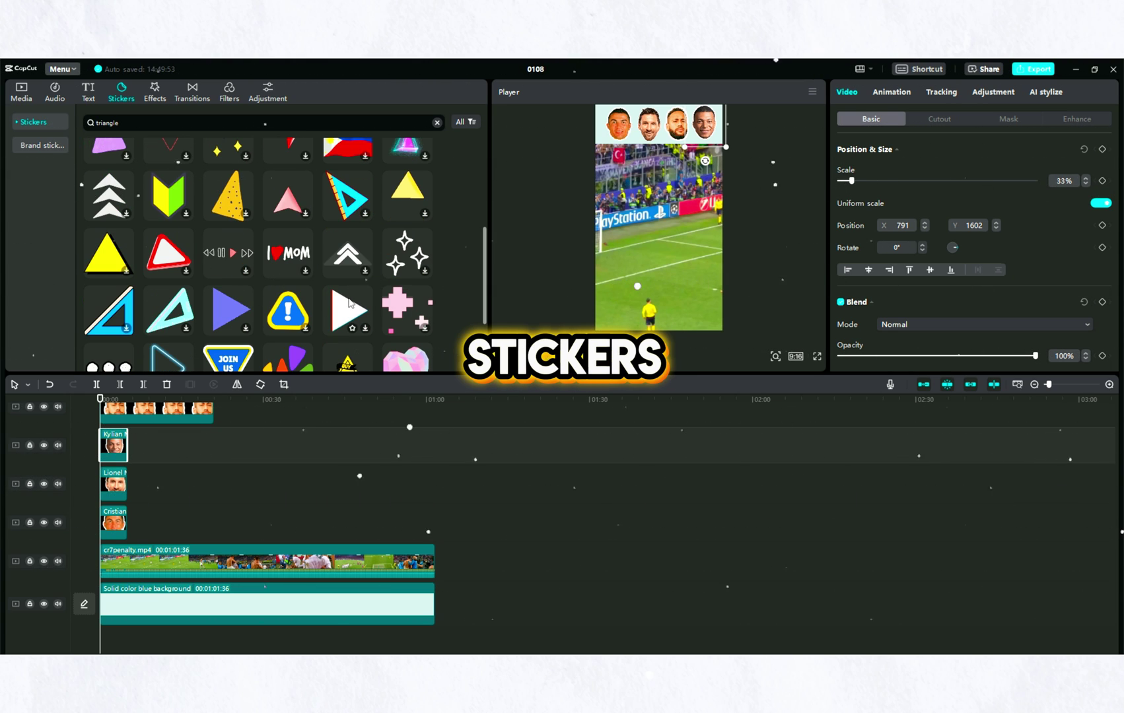
scroll(417, 292, up, 4)
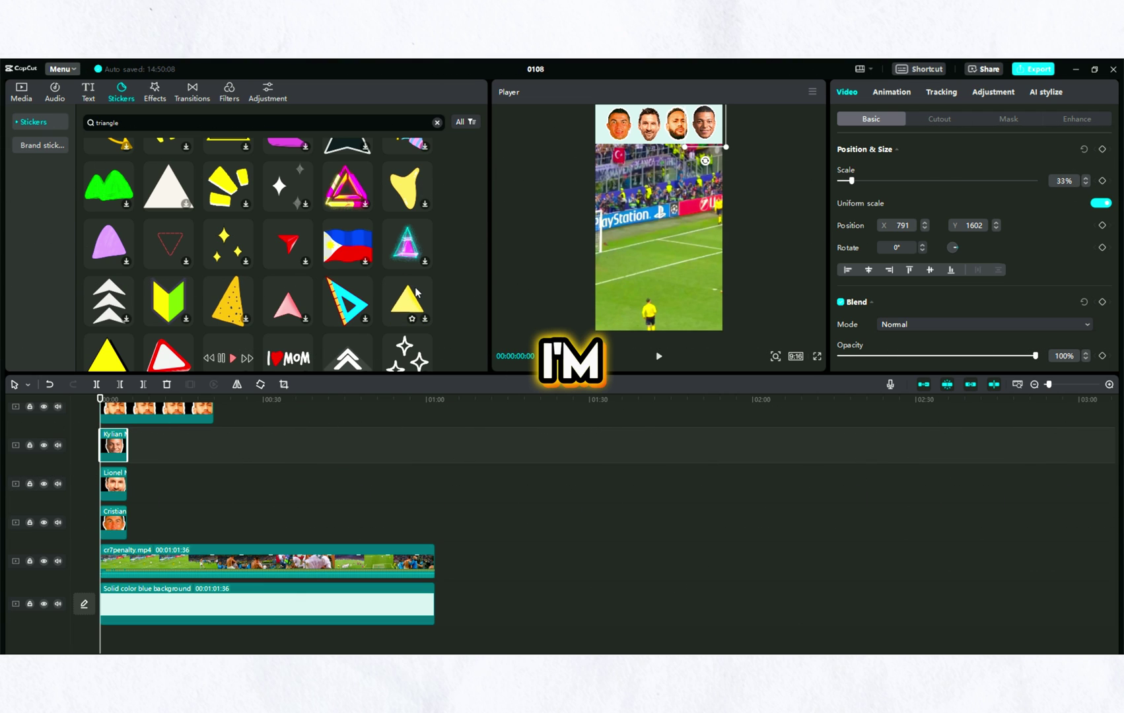
drag(410, 291, 106, 435)
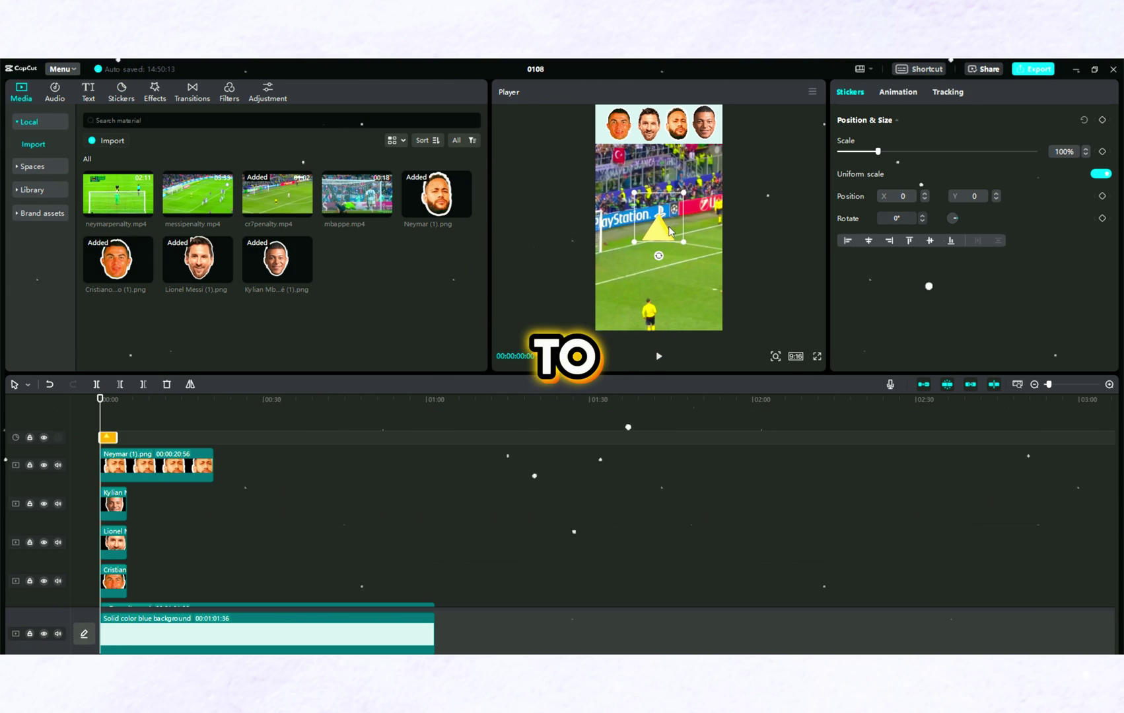
drag(654, 181, 632, 162)
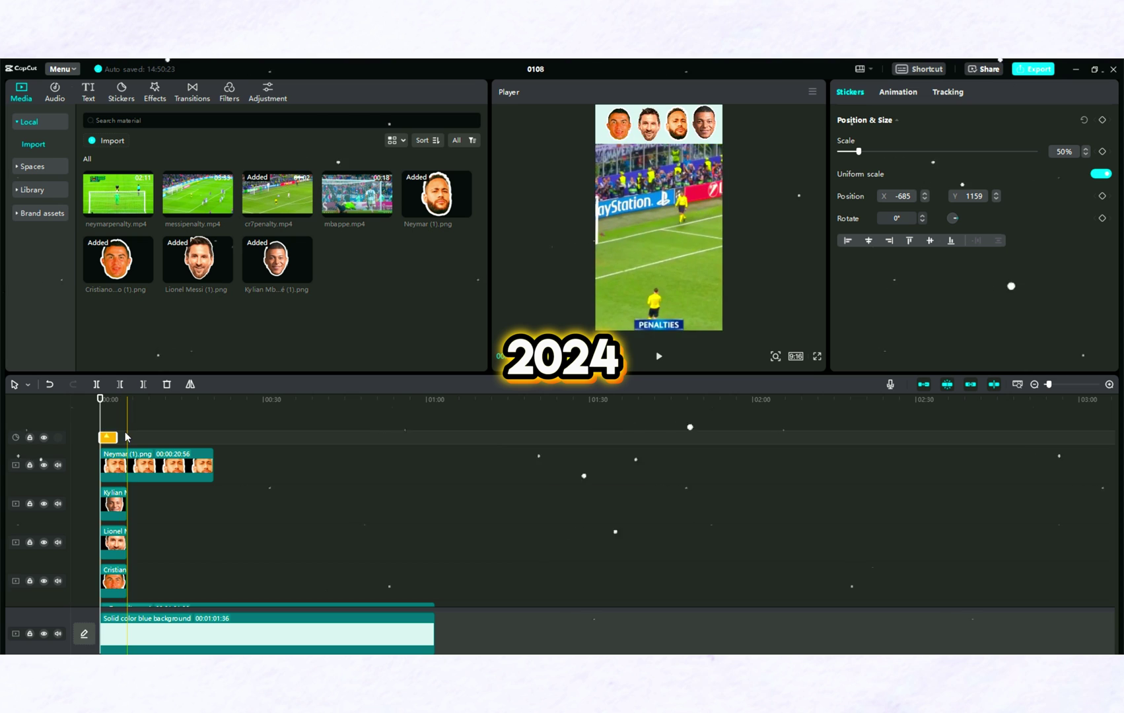
Split cr7penalty.mp4 during playback to reframe the footage around the player, and remove the unneeded part of the clip
click(107, 401)
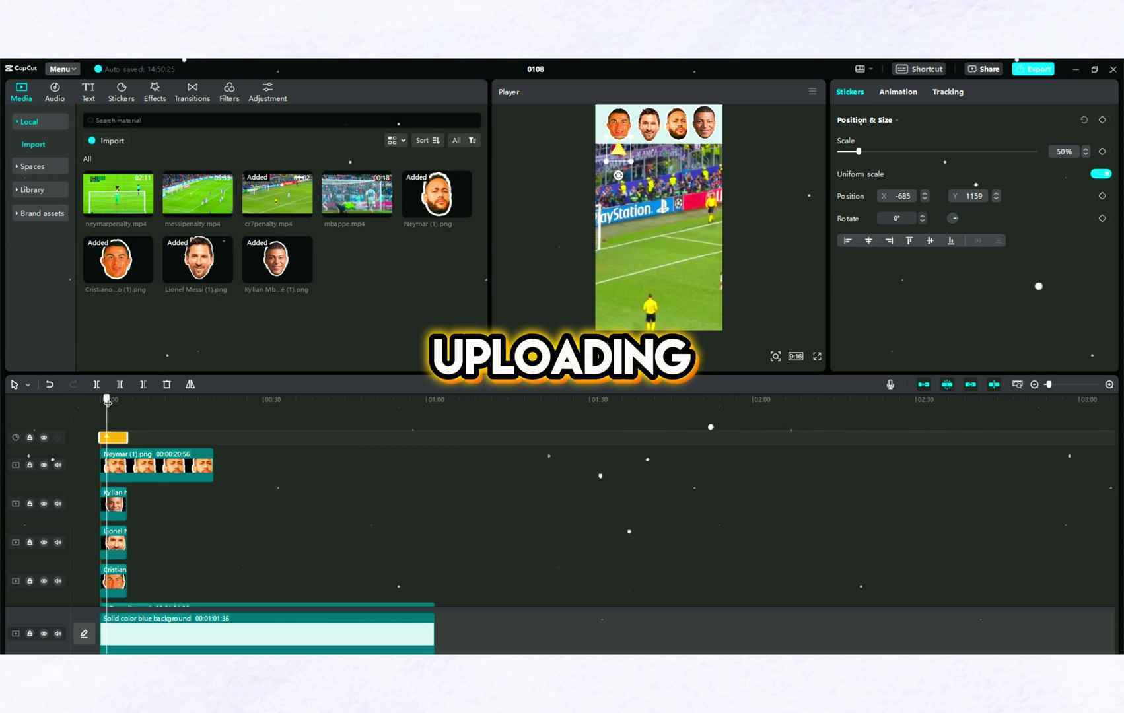
drag(105, 413, 96, 412)
scroll(283, 468, down, 2)
click(138, 565)
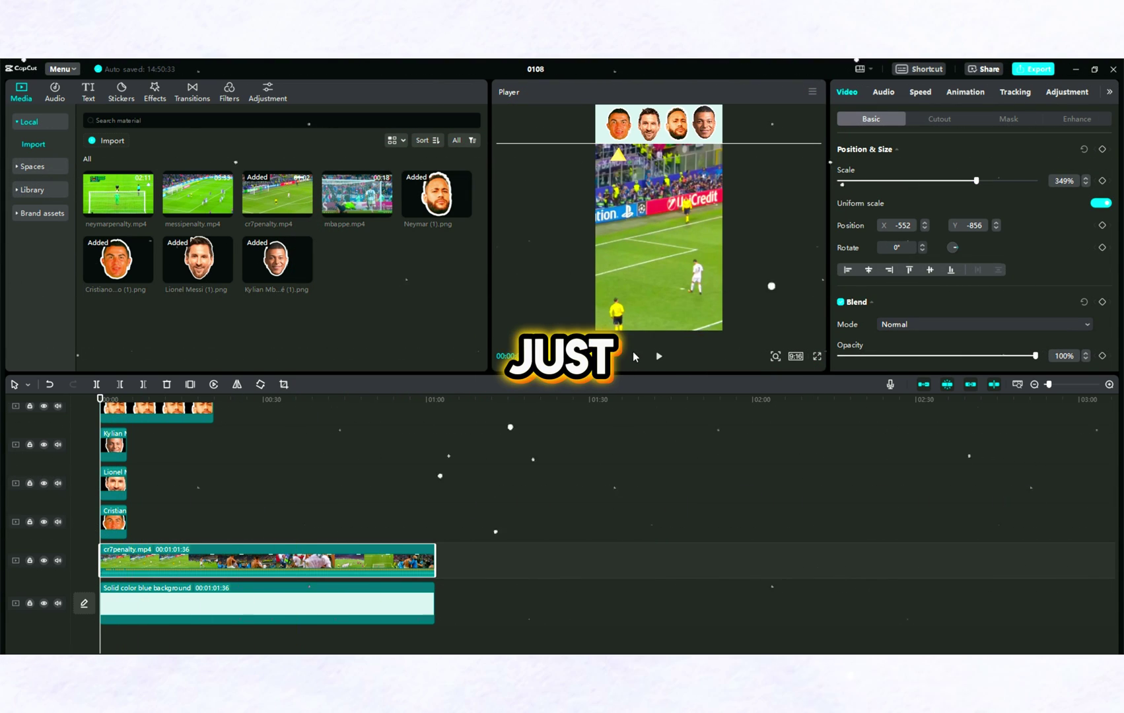
click(659, 356)
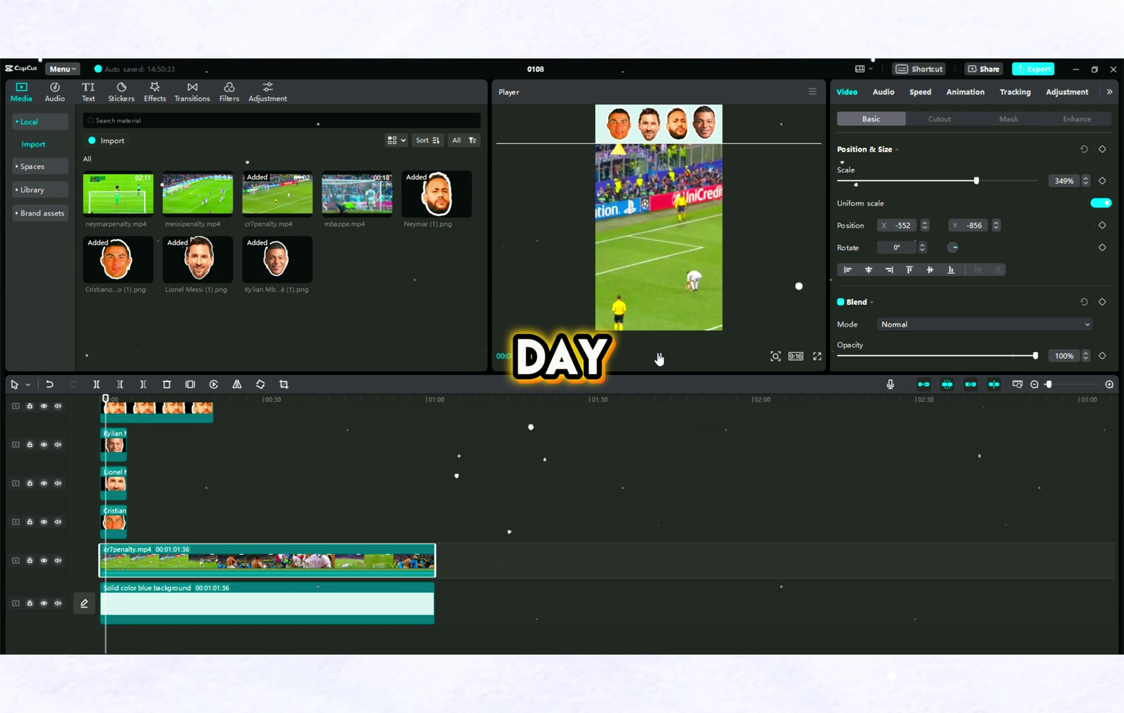
key(ctrl+b)
drag(674, 284, 681, 286)
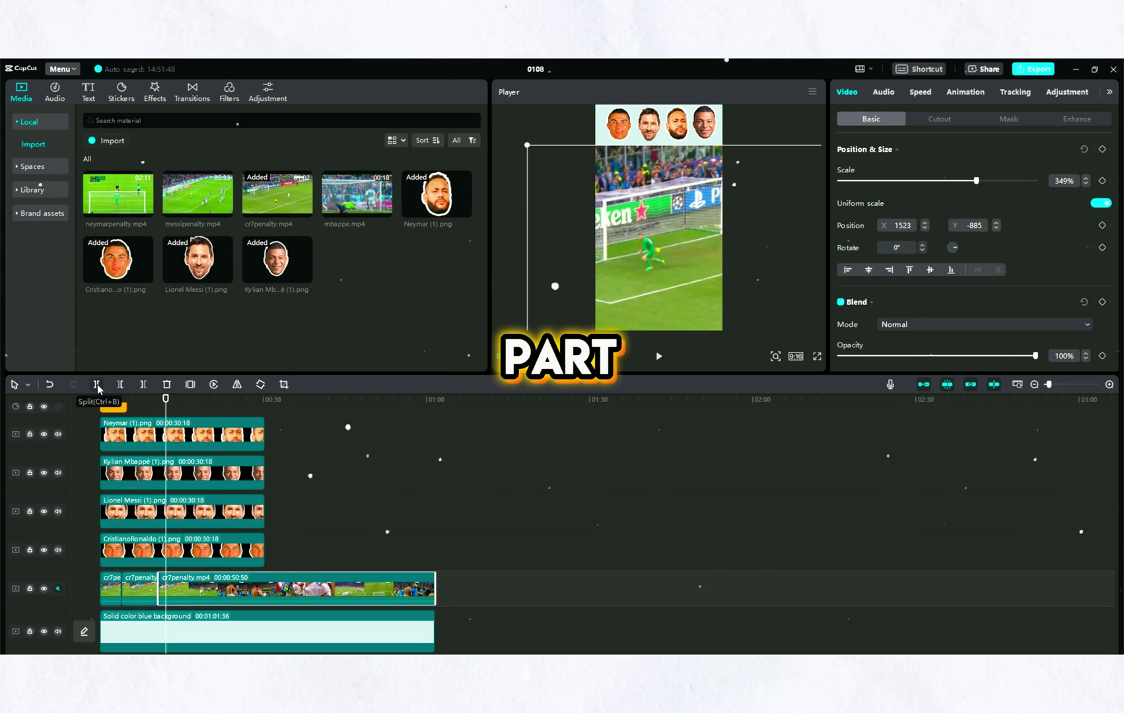
click(98, 387)
key(Delete)
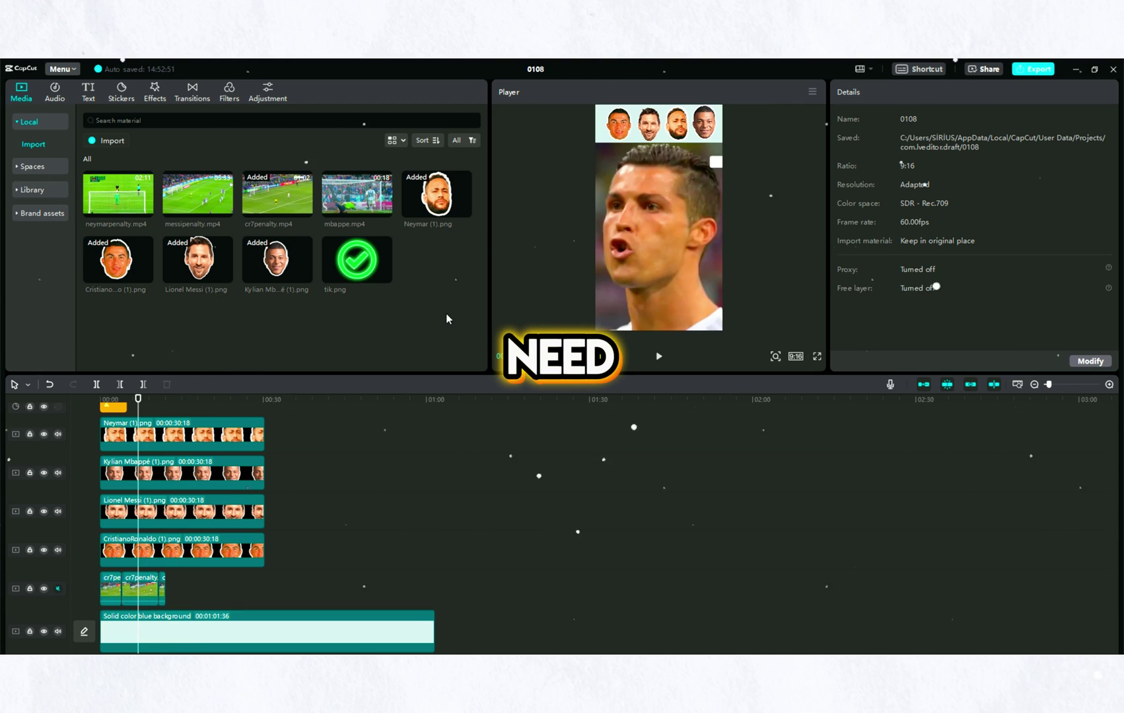
Add tik.png over Ronaldo's head at 23% scale, X -666, Y 1572, timed to the goal, and extend its duration
click(361, 268)
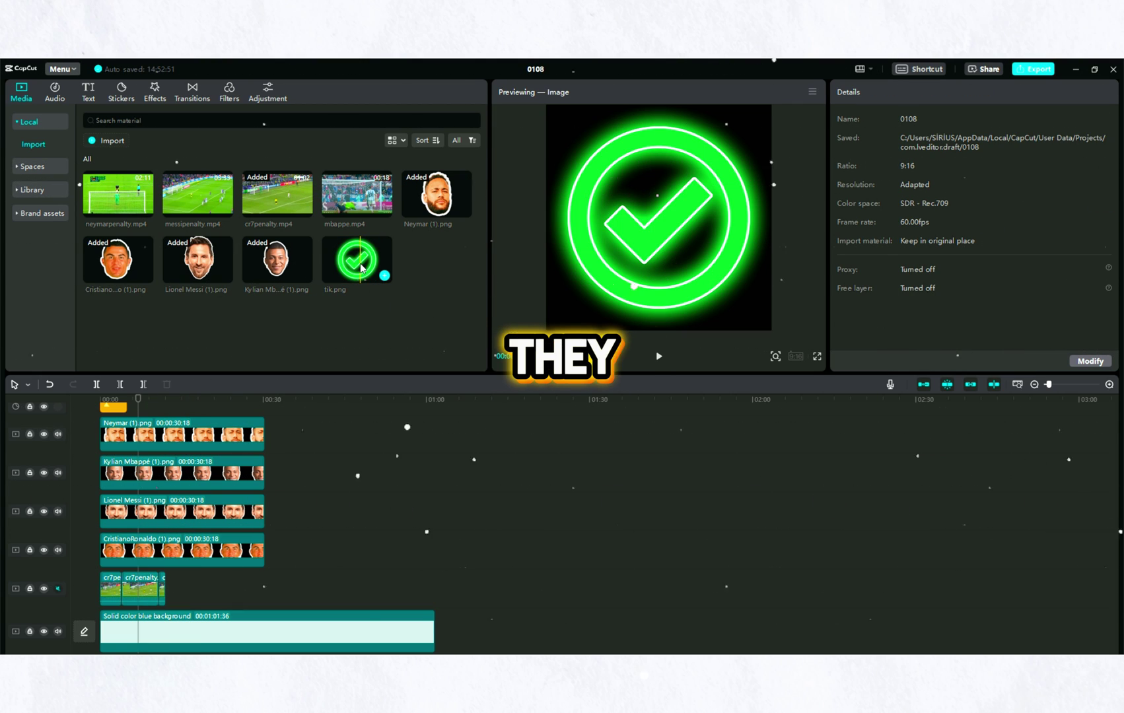
click(361, 274)
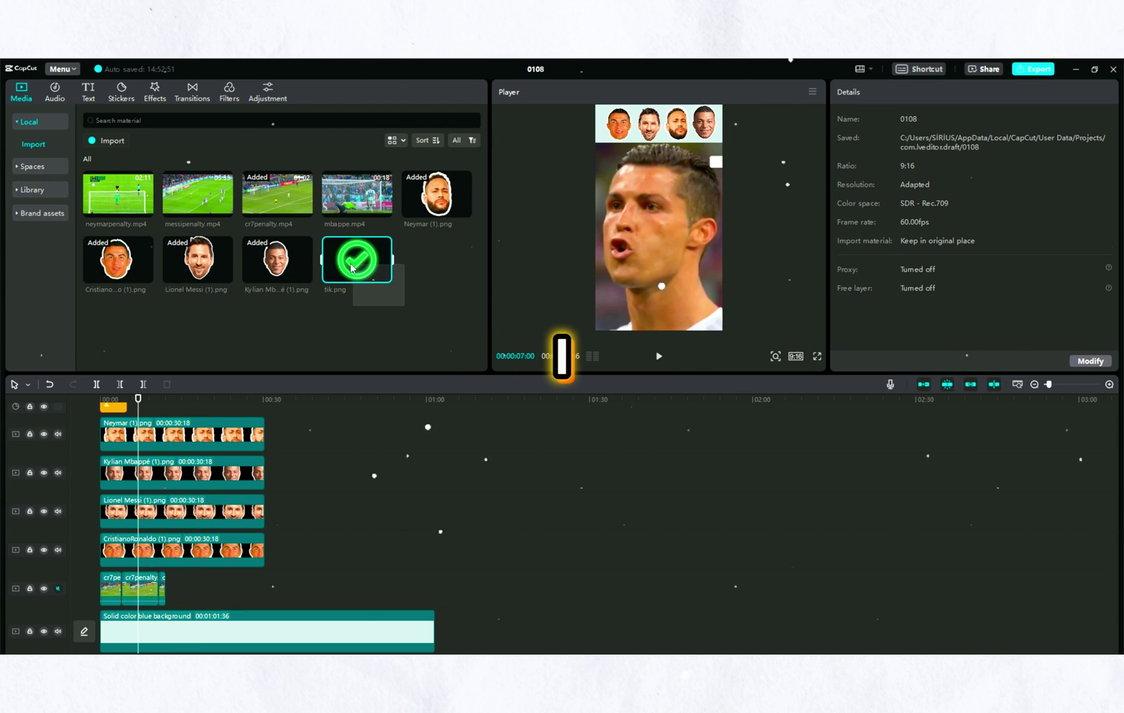
drag(360, 273, 160, 433)
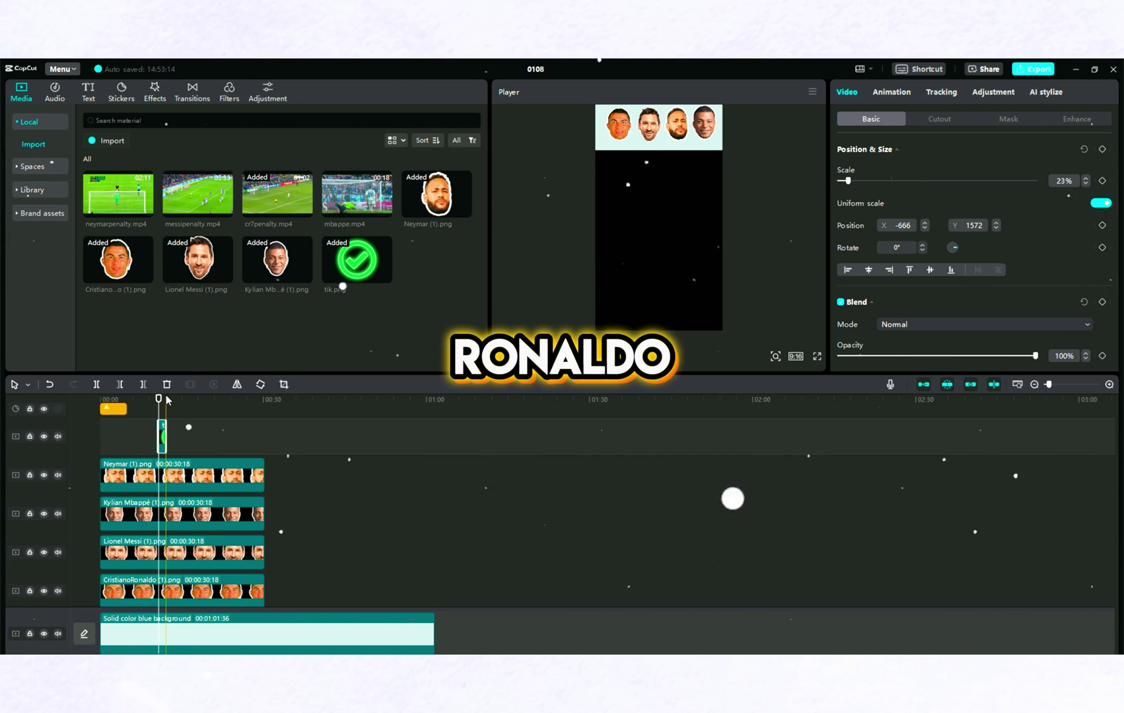
click(659, 356)
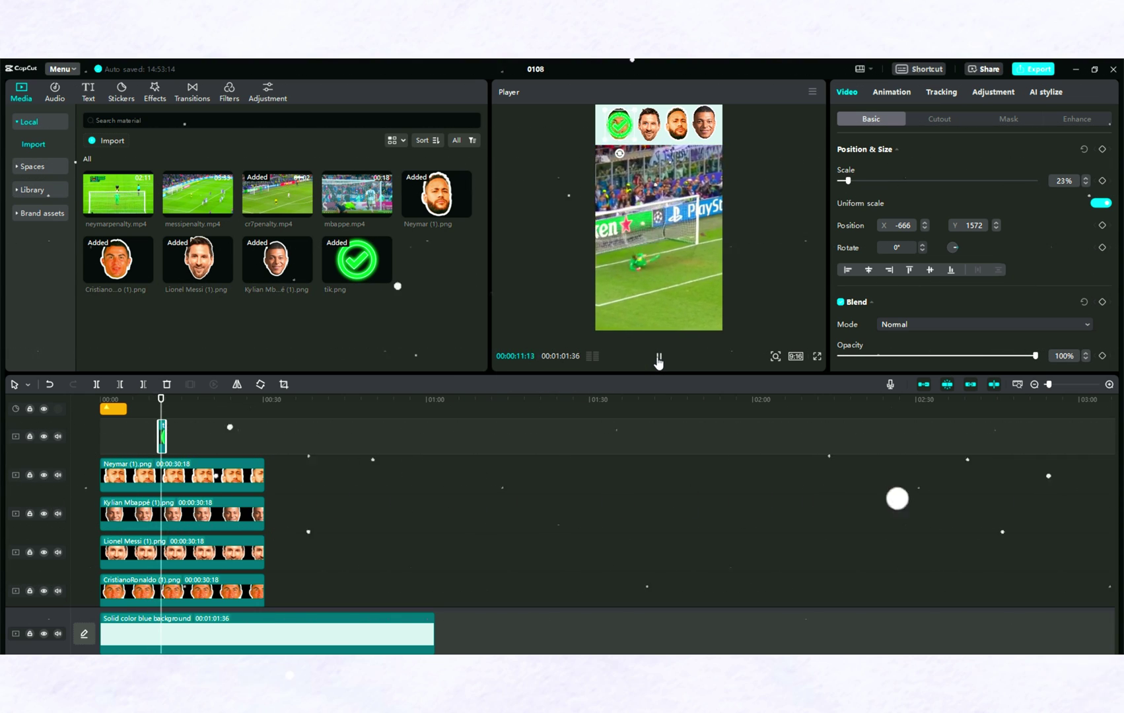
click(659, 357)
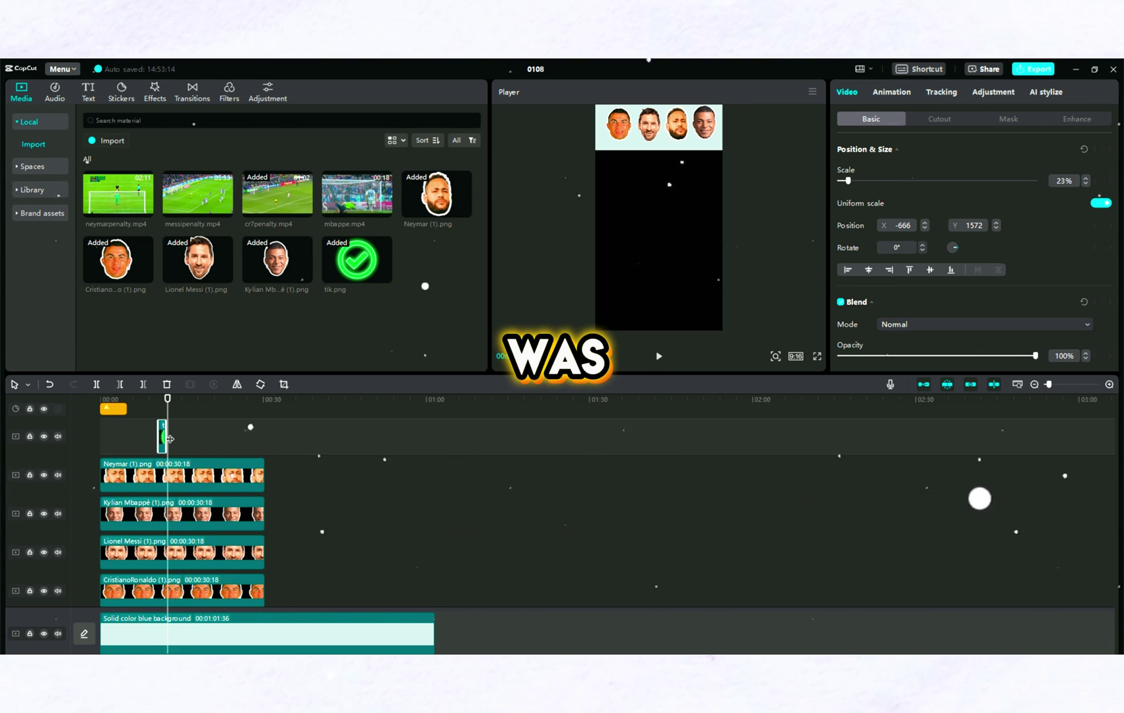
drag(167, 434, 223, 433)
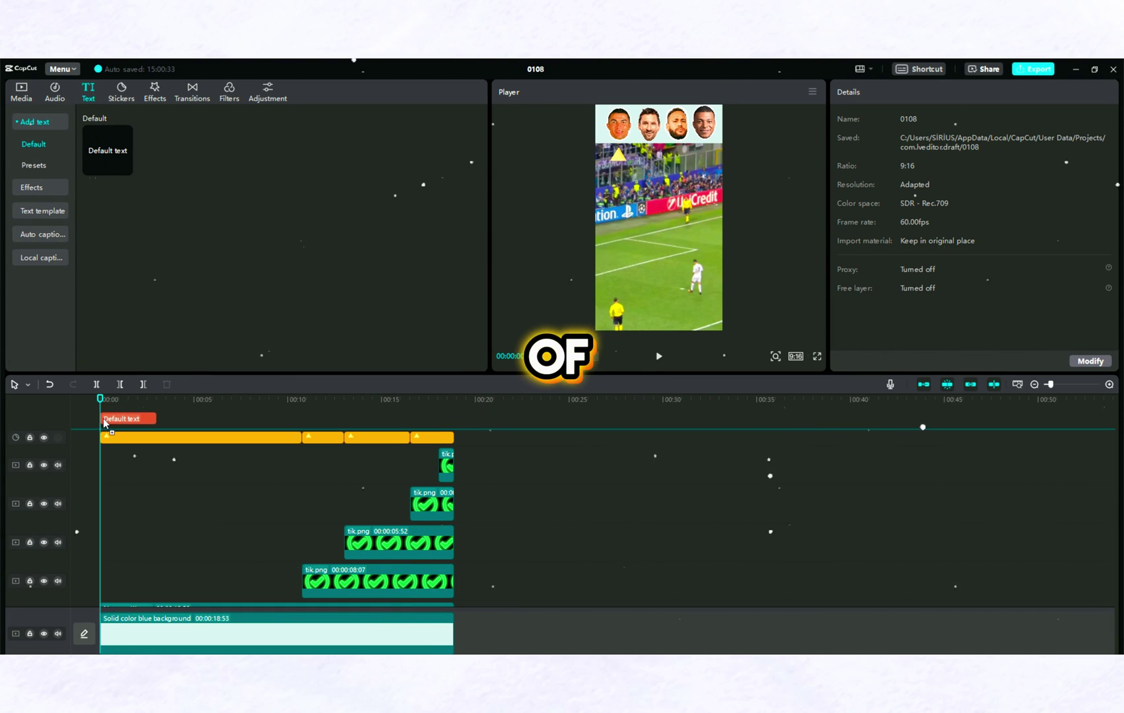
Add a default text at the start of the timeline reading RONALDO in the Lemon\Milk font
drag(104, 423, 109, 427)
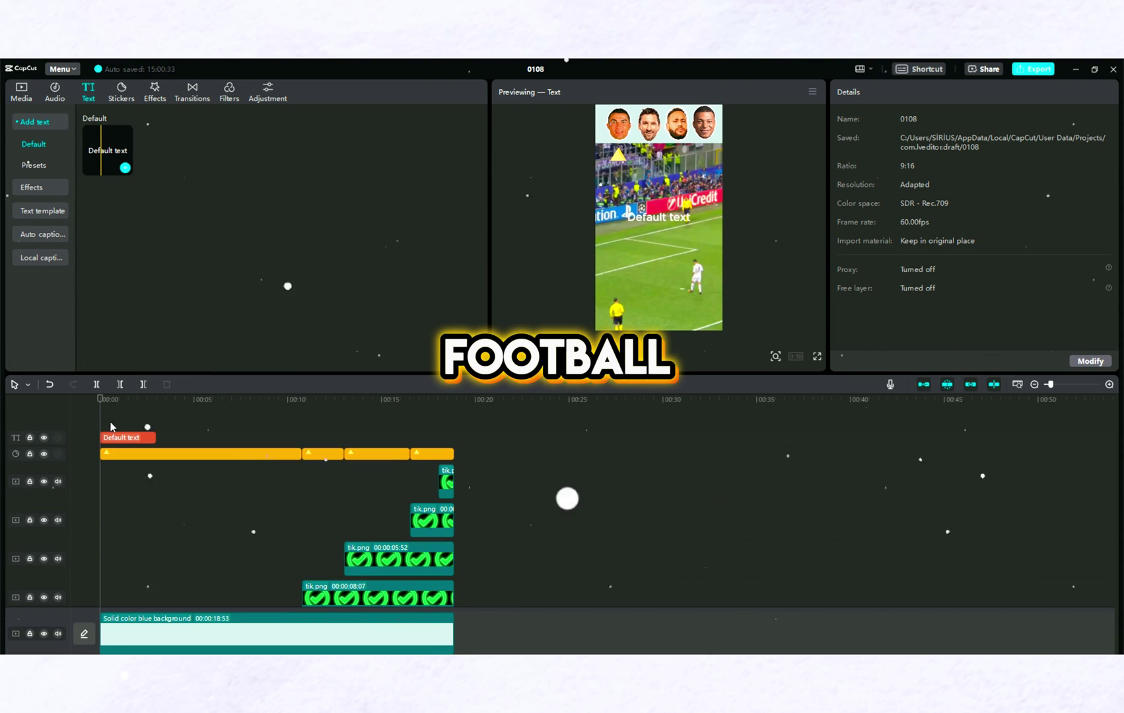
click(678, 220)
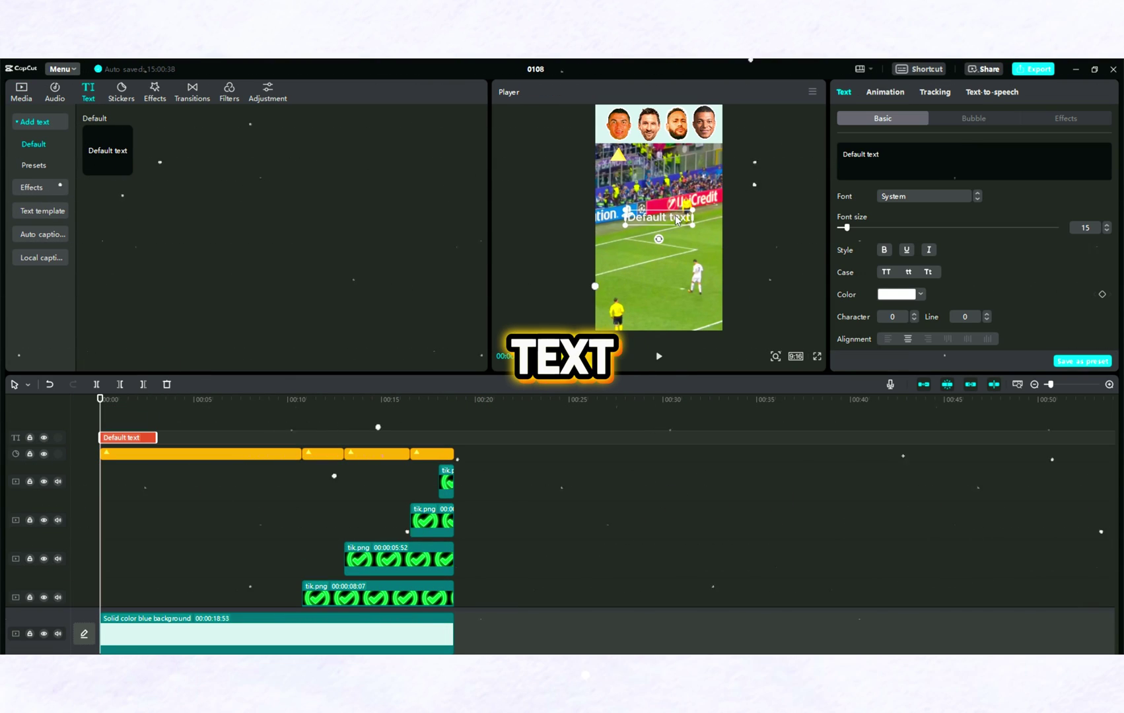
click(908, 194)
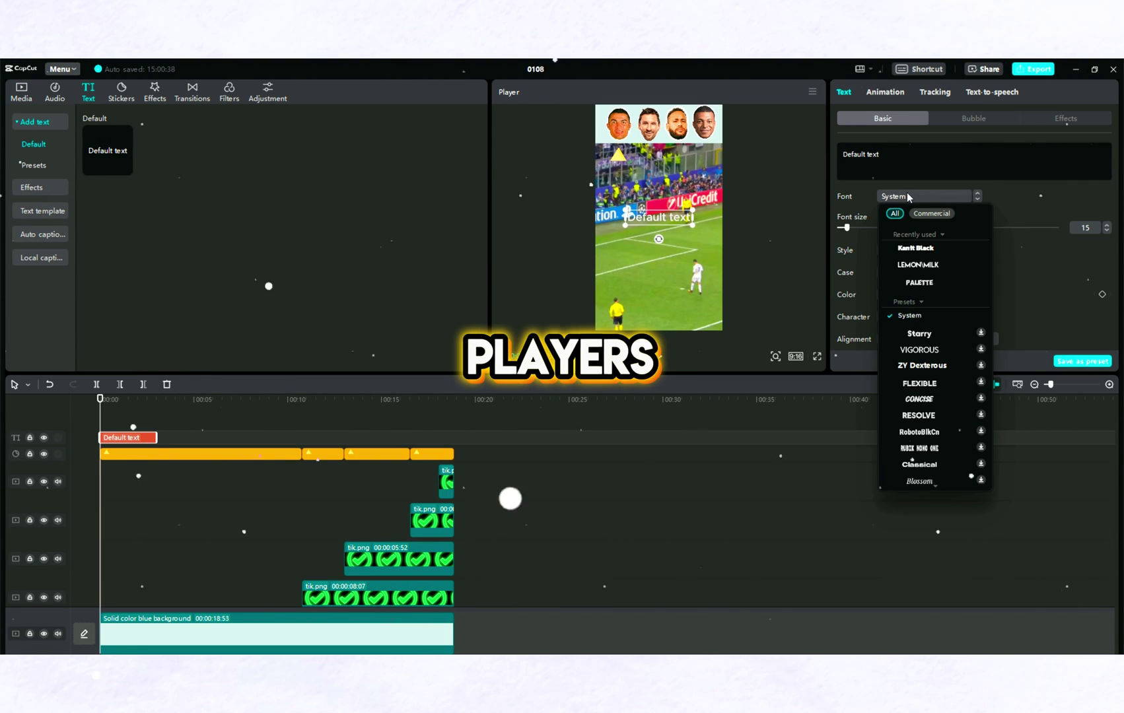
click(928, 265)
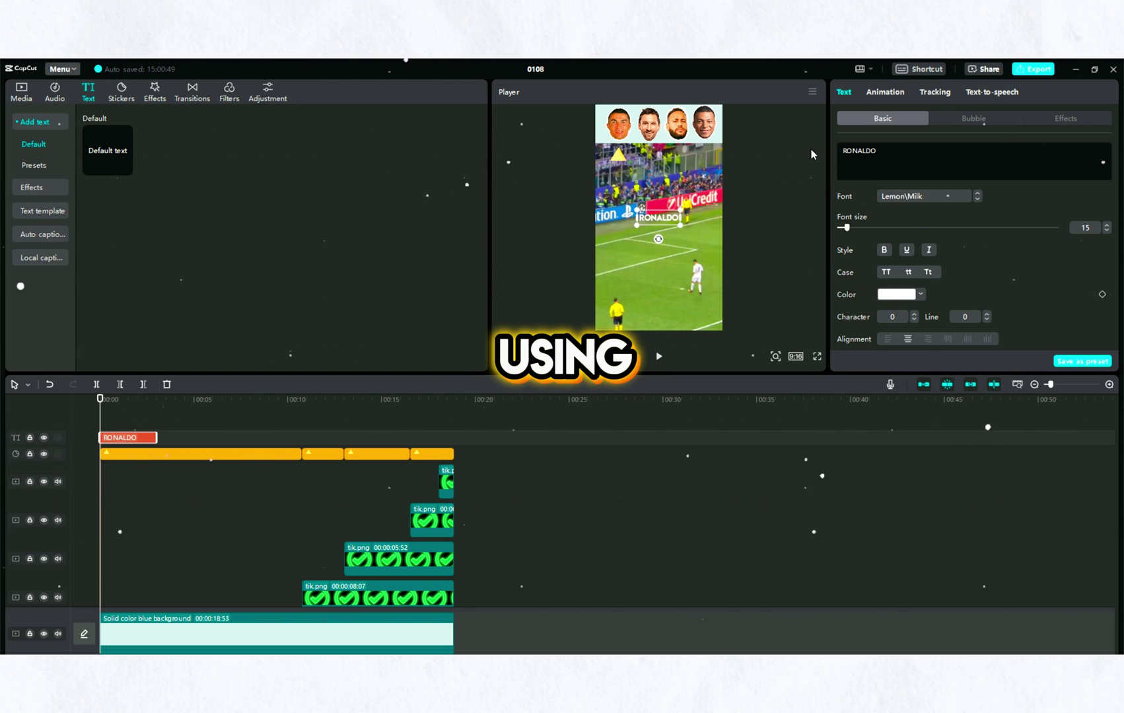
Give the RONALDO text a black shadow with 100% opacity, 0% blurriness and distance 15, plus a magenta glow with intensity 50 and range 40
scroll(918, 246, down, 10)
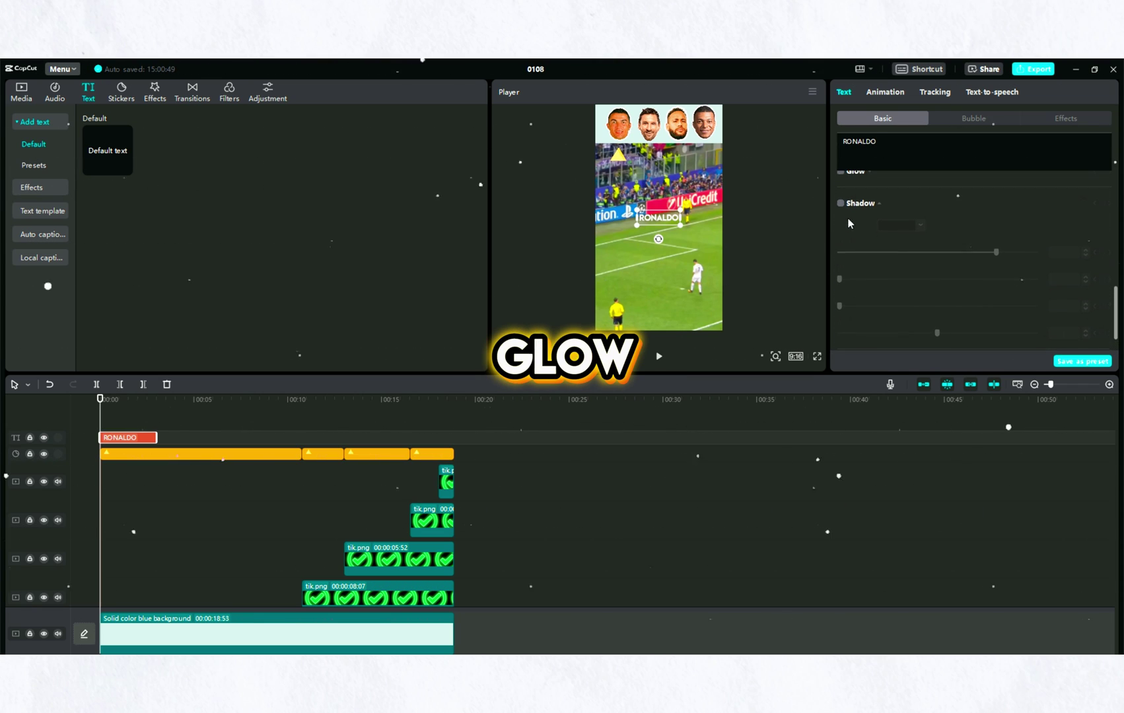
click(841, 206)
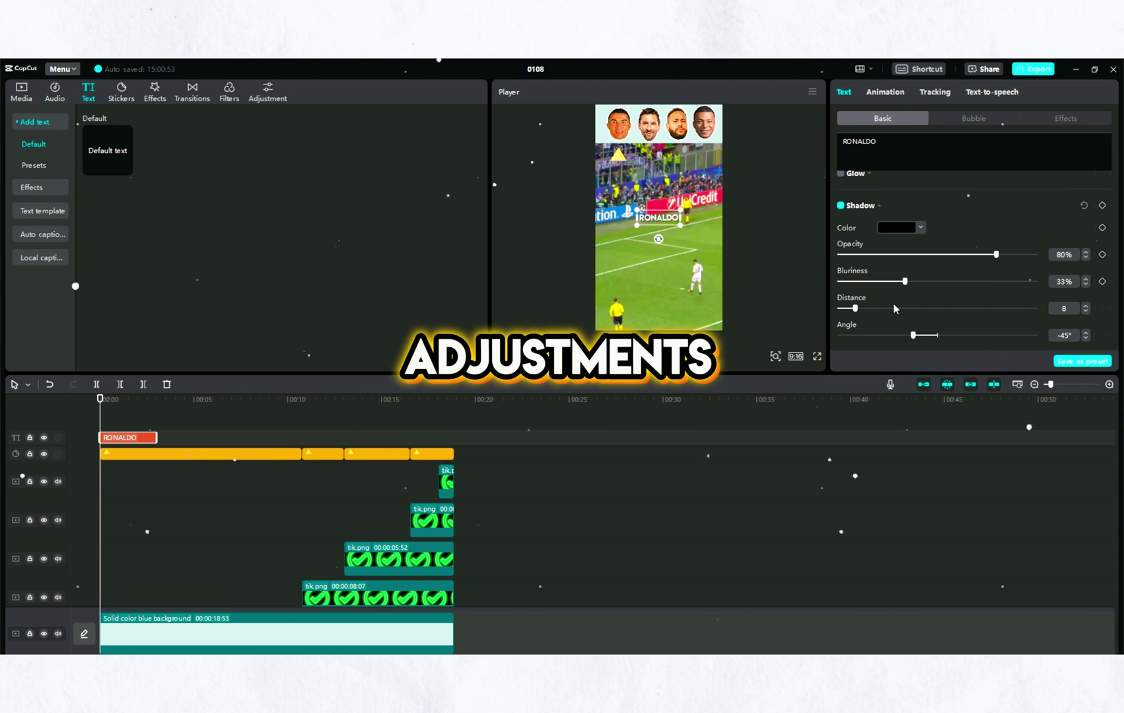
drag(856, 308, 914, 308)
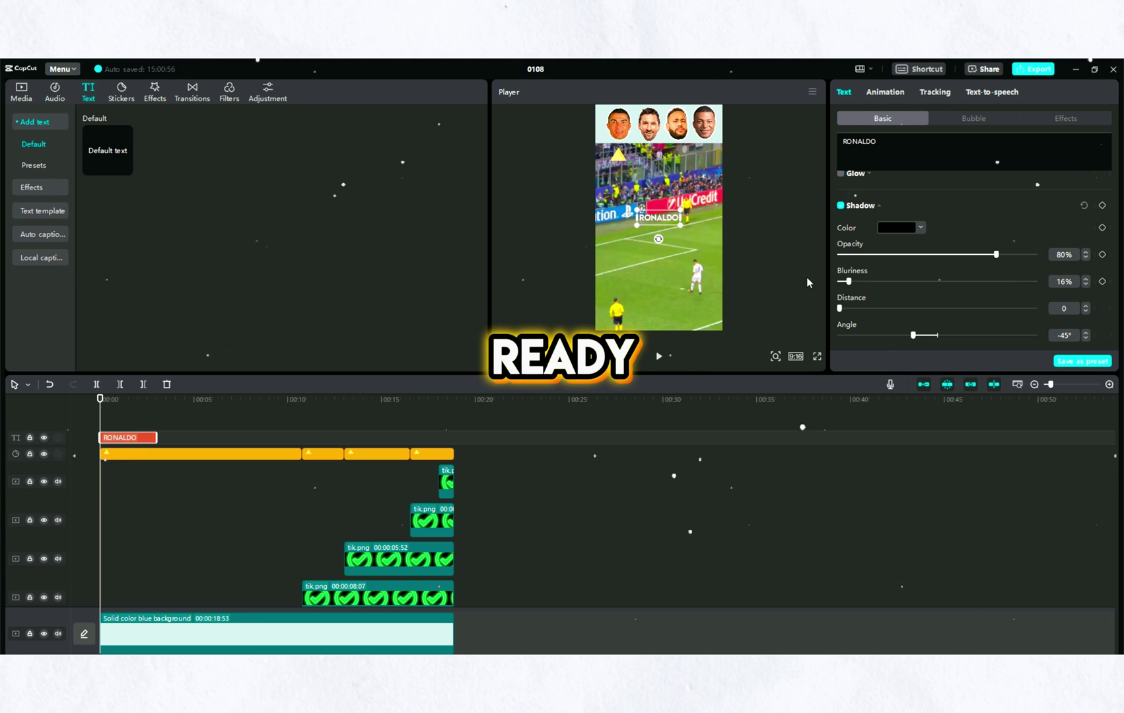
scroll(879, 278, up, 2)
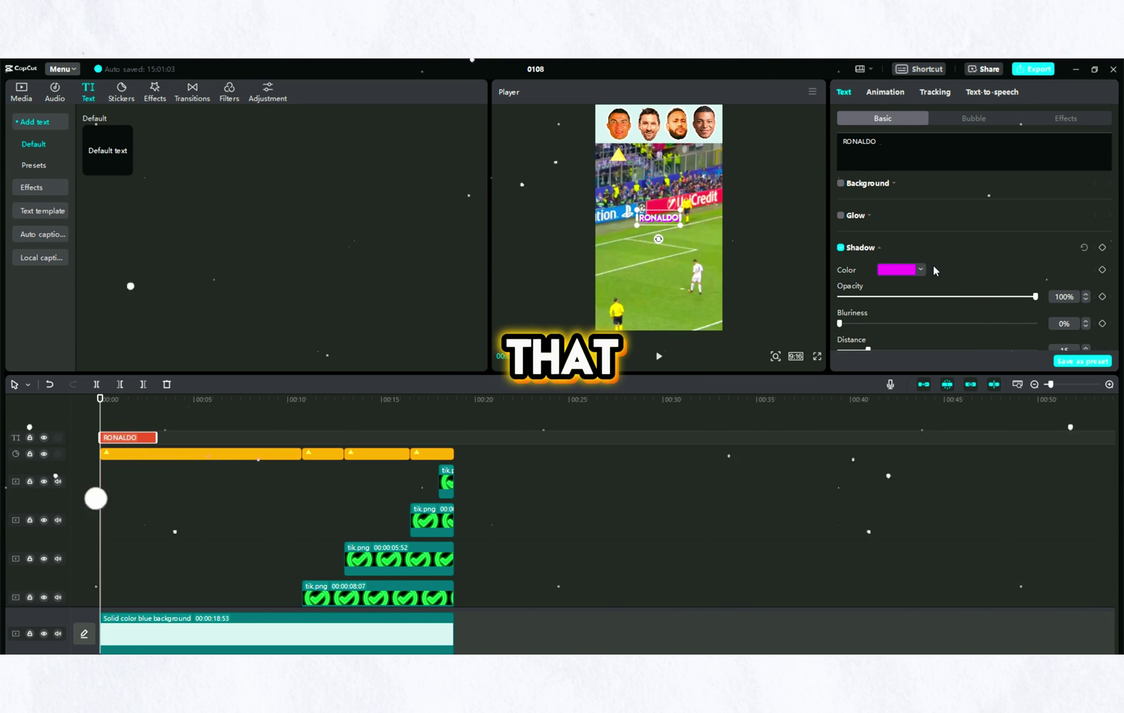
scroll(923, 276, up, 3)
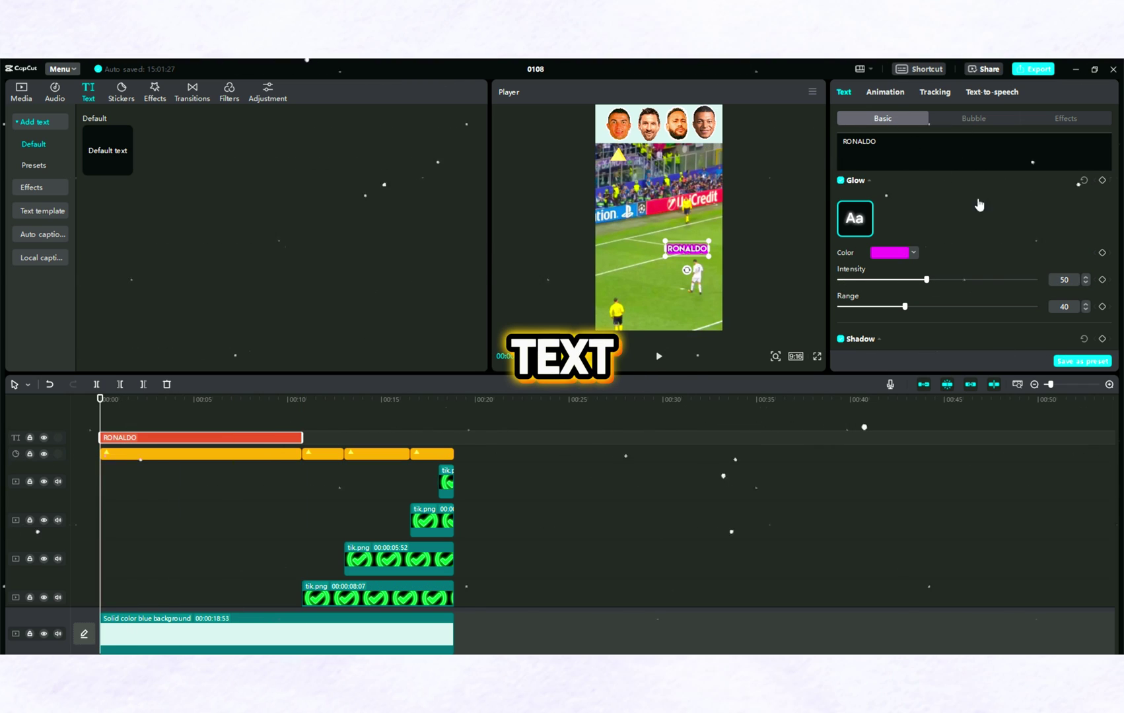
Animate the RONALDO text with position keyframes, playing and pausing the video to keep the label above the moving player
scroll(973, 227, up, 5)
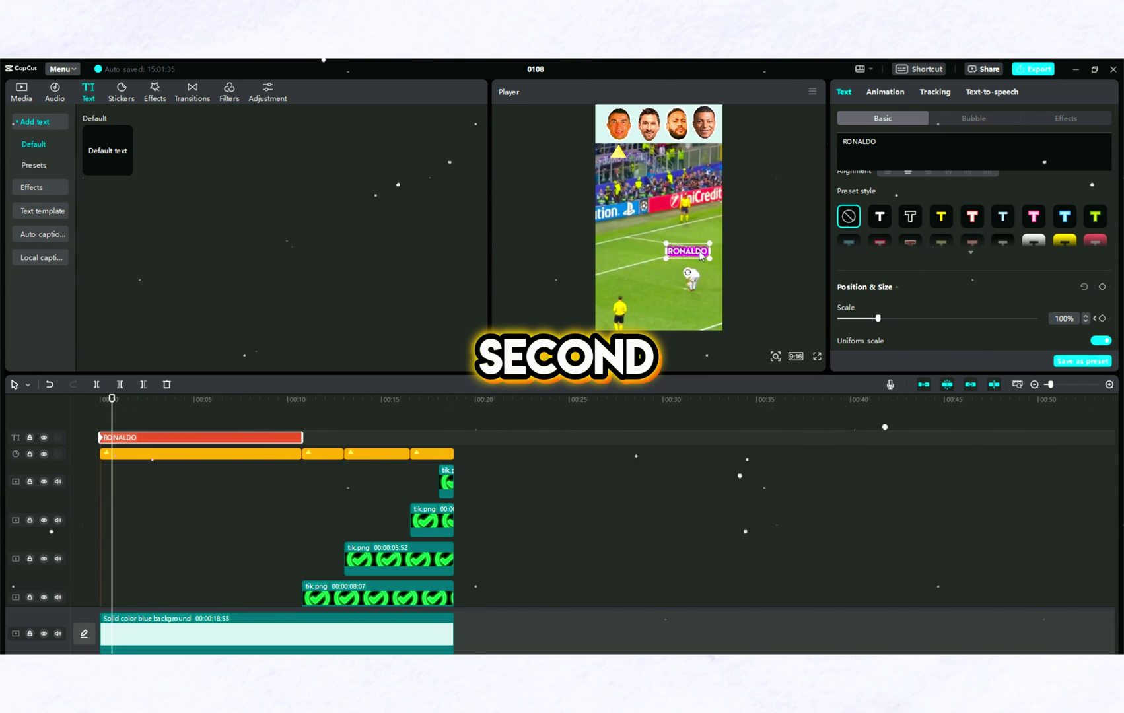
key(space)
key(space)
mouse_move(699, 262)
mouse_down()
mouse_move(700, 247)
mouse_move(709, 257)
mouse_up()
key(space)
key(space)
key(space)
key(space)
key(space)
key(space)
click(659, 357)
click(659, 357)
click(659, 356)
click(659, 357)
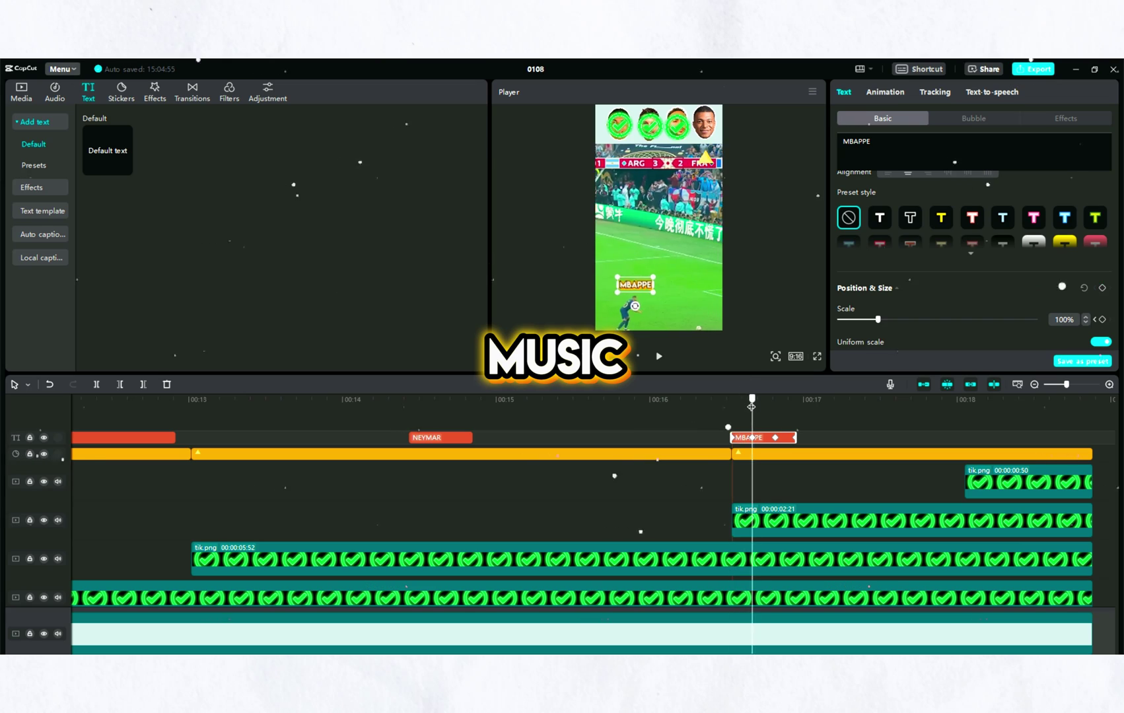
Show the keyframe animation of the MBAPPE text clip and expand its X position curve
drag(752, 406, 823, 405)
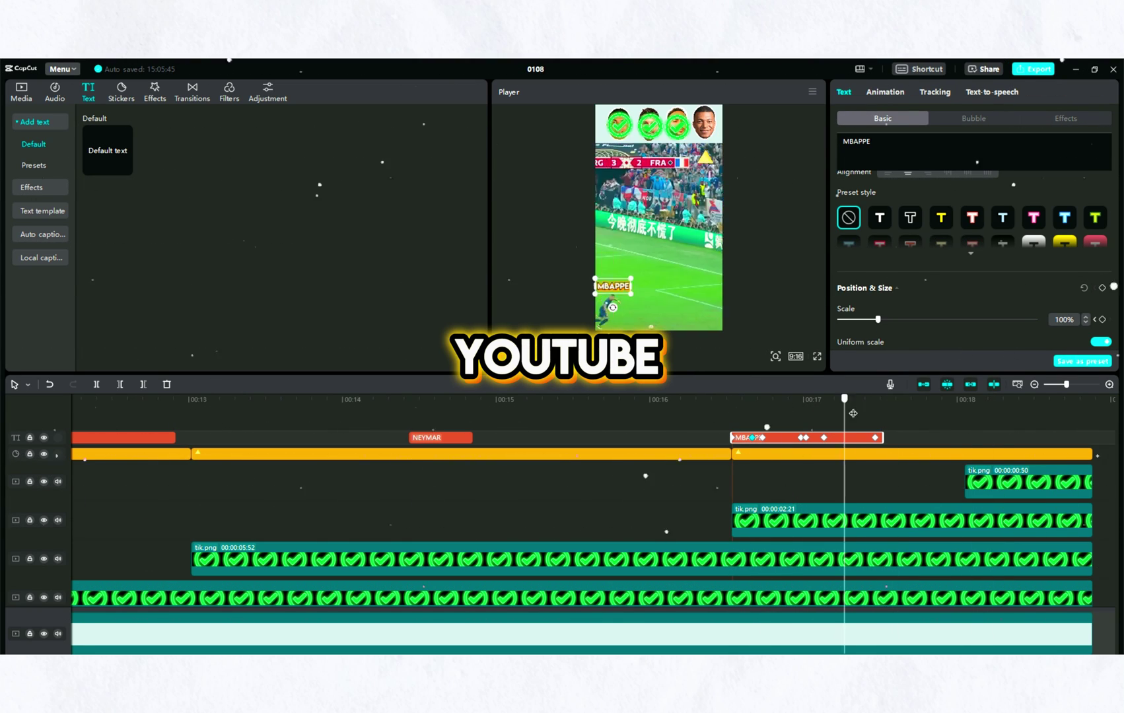
right_click(853, 438)
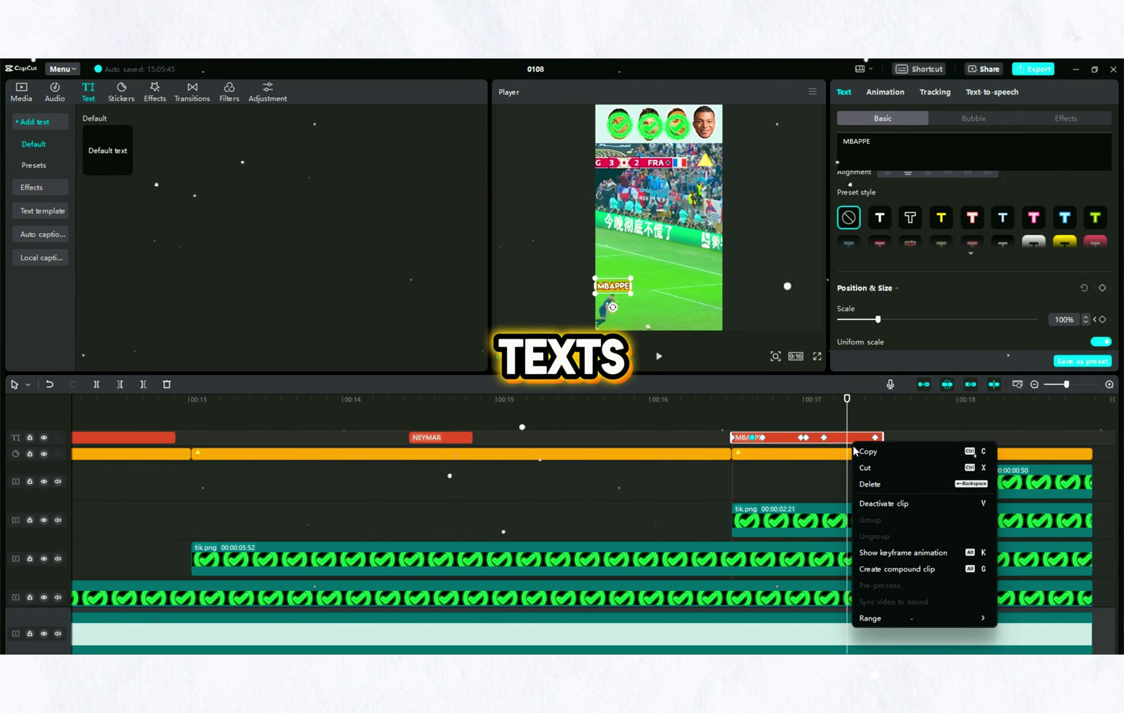
click(903, 553)
drag(1068, 386, 1072, 385)
double_click(704, 457)
scroll(727, 456, up, 1)
double_click(753, 457)
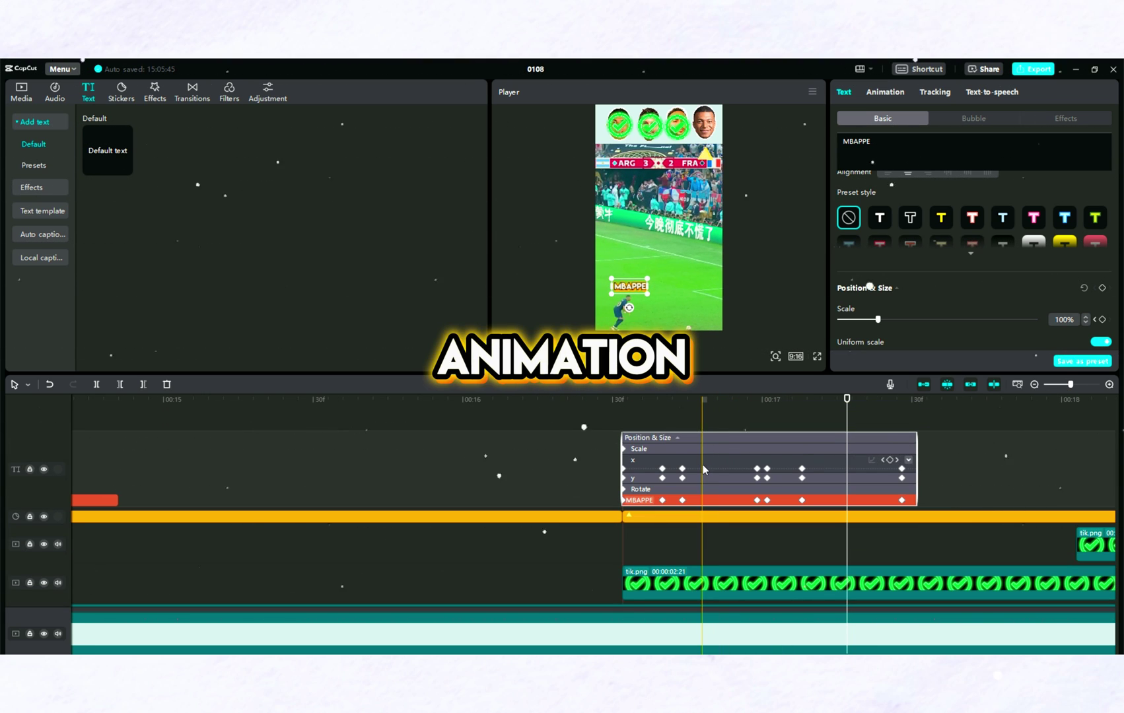
click(703, 464)
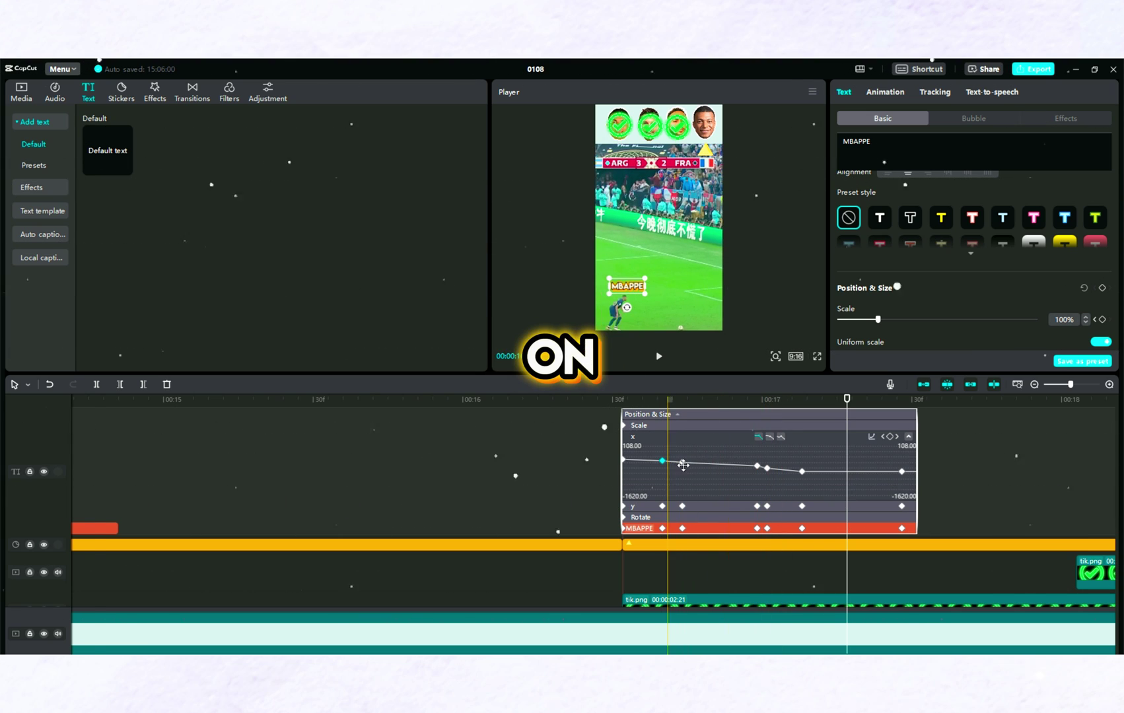
Smooth the keyframes on the X position curve of the MBAPPE text by applying the curved interpolation to them
click(685, 461)
click(770, 437)
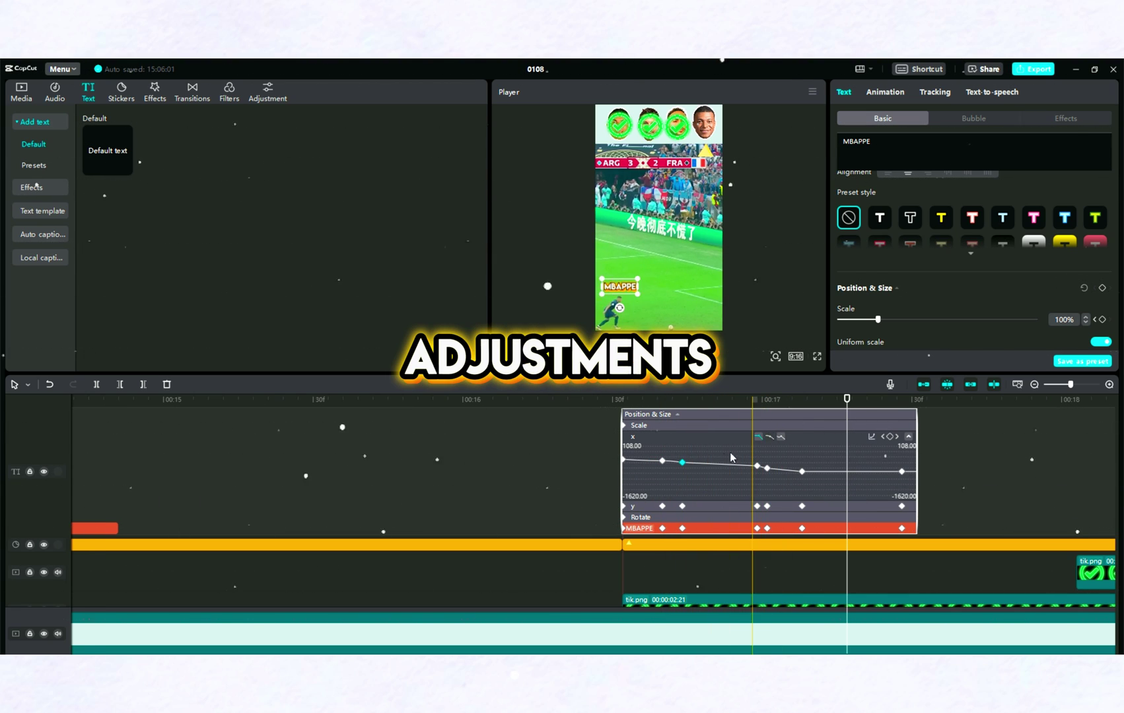
drag(673, 462, 670, 464)
click(755, 466)
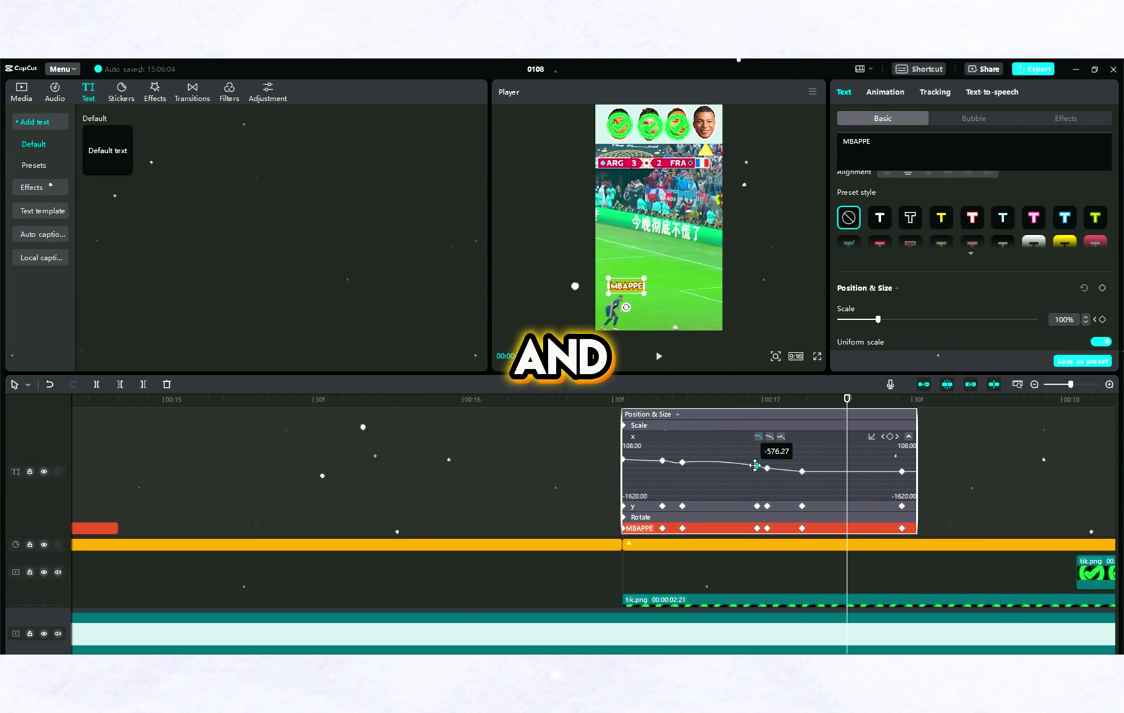
click(767, 469)
drag(802, 472, 796, 472)
click(769, 437)
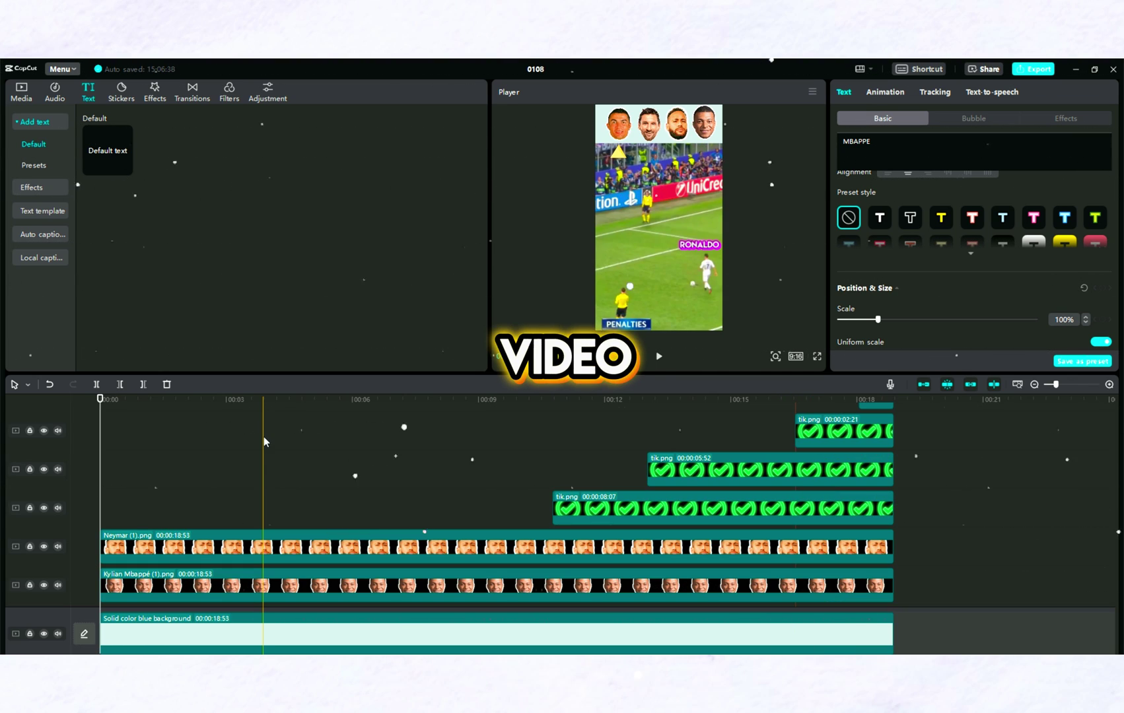
Add the Transformation / Beautiful / Appearance sound effect after the first Ding, removing the short clip there, and play back the sound timing
click(56, 93)
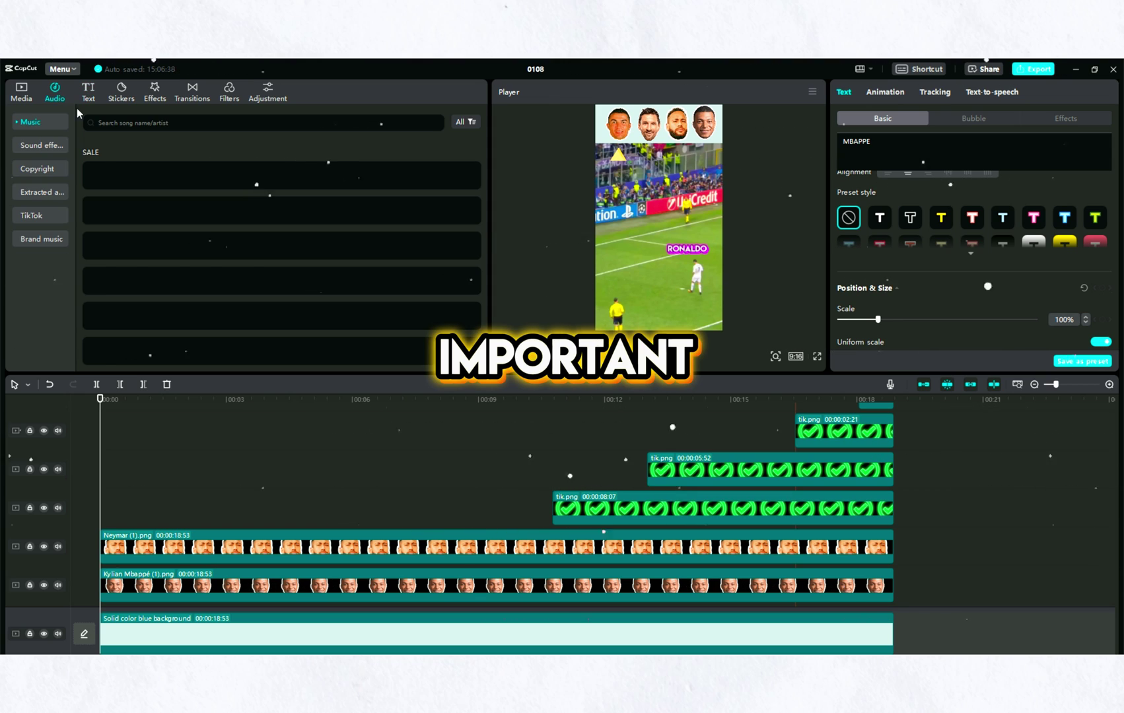
click(41, 145)
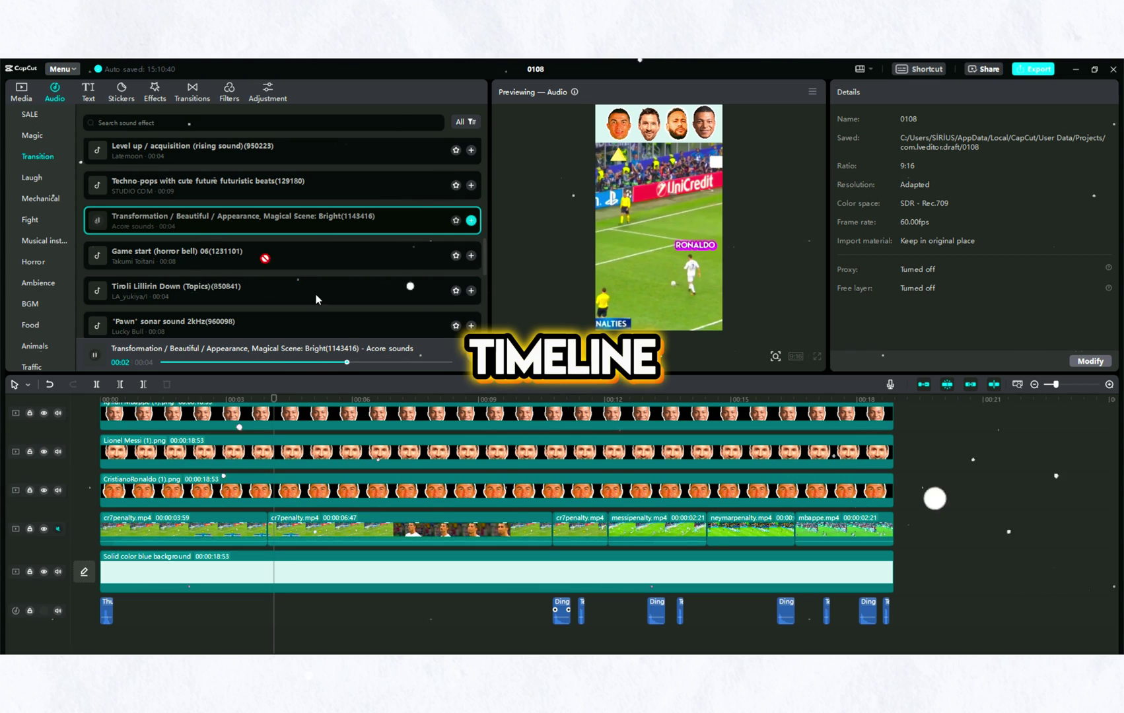
drag(281, 221, 584, 640)
click(582, 609)
key(Delete)
drag(630, 643, 623, 644)
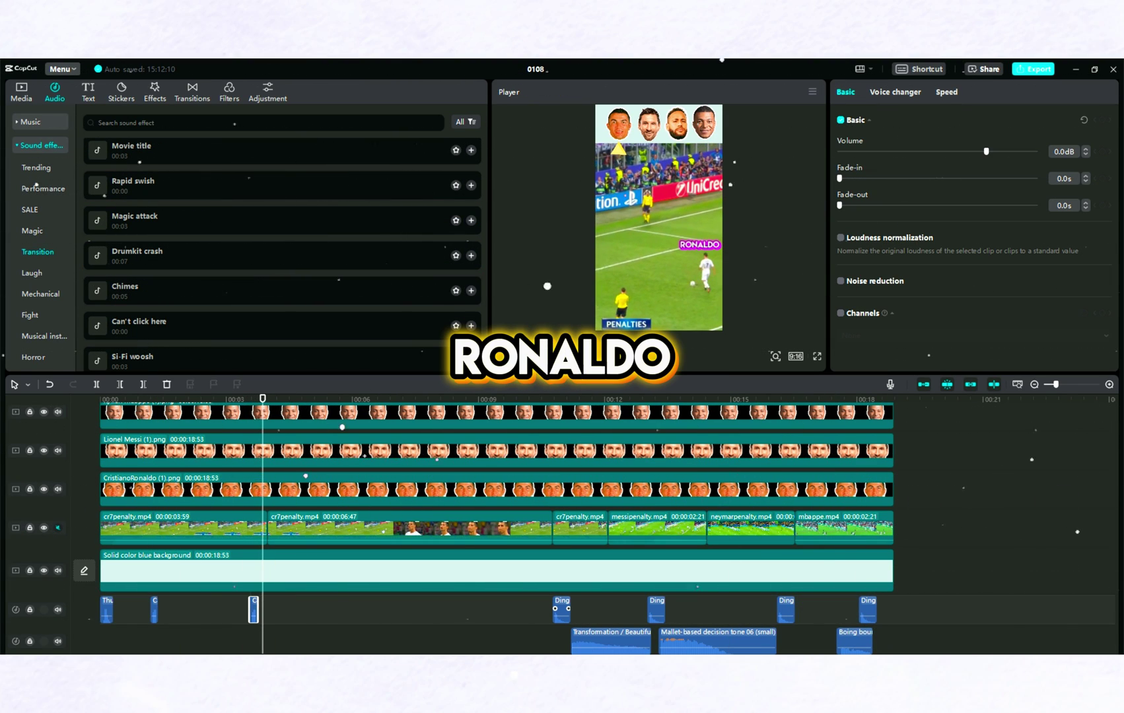
click(659, 357)
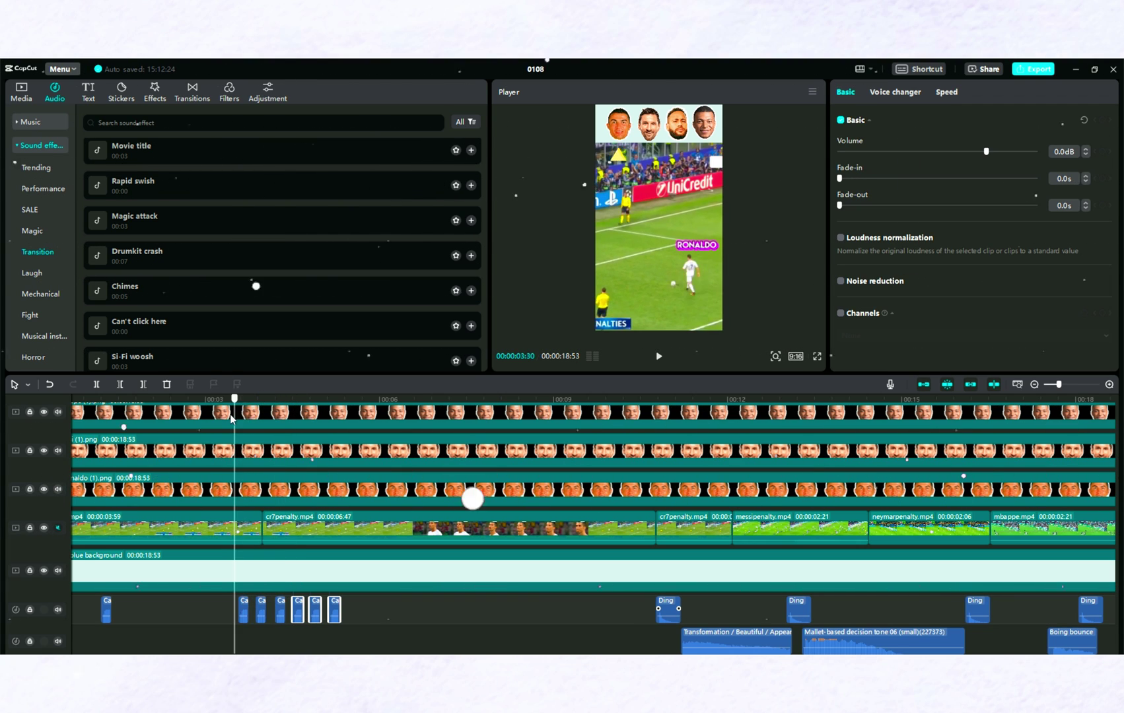
key(space)
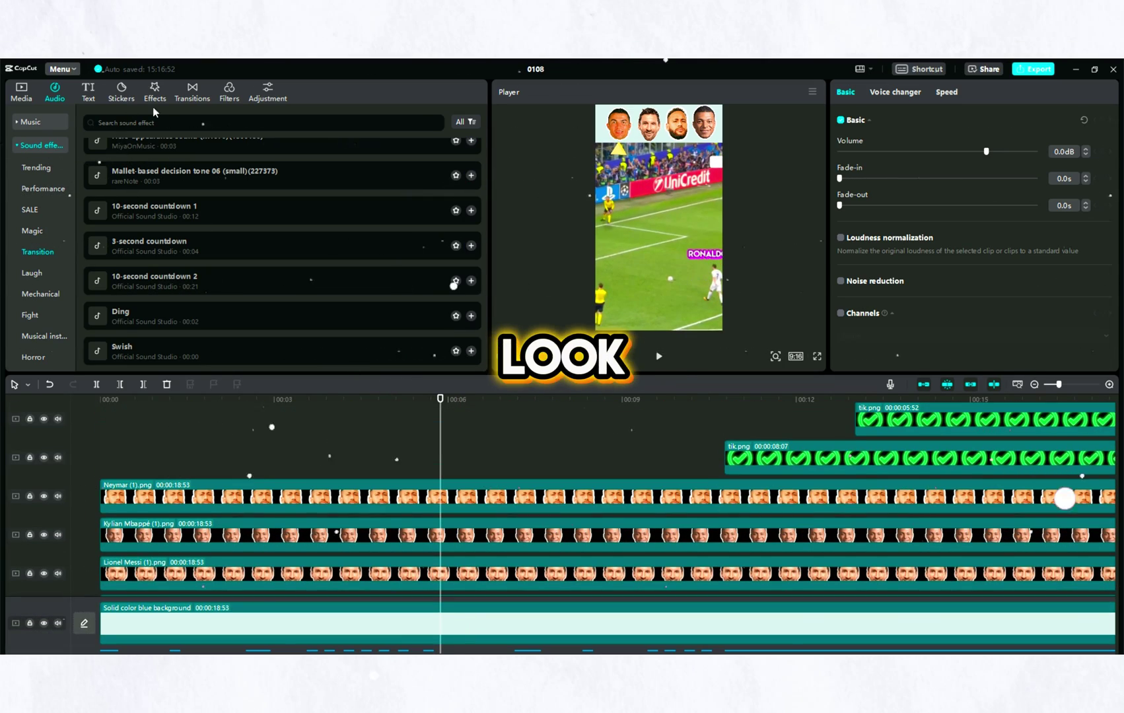
Add a custom adjustment at the start of the timeline and extend it over the full length of the video
click(271, 90)
drag(114, 153, 104, 420)
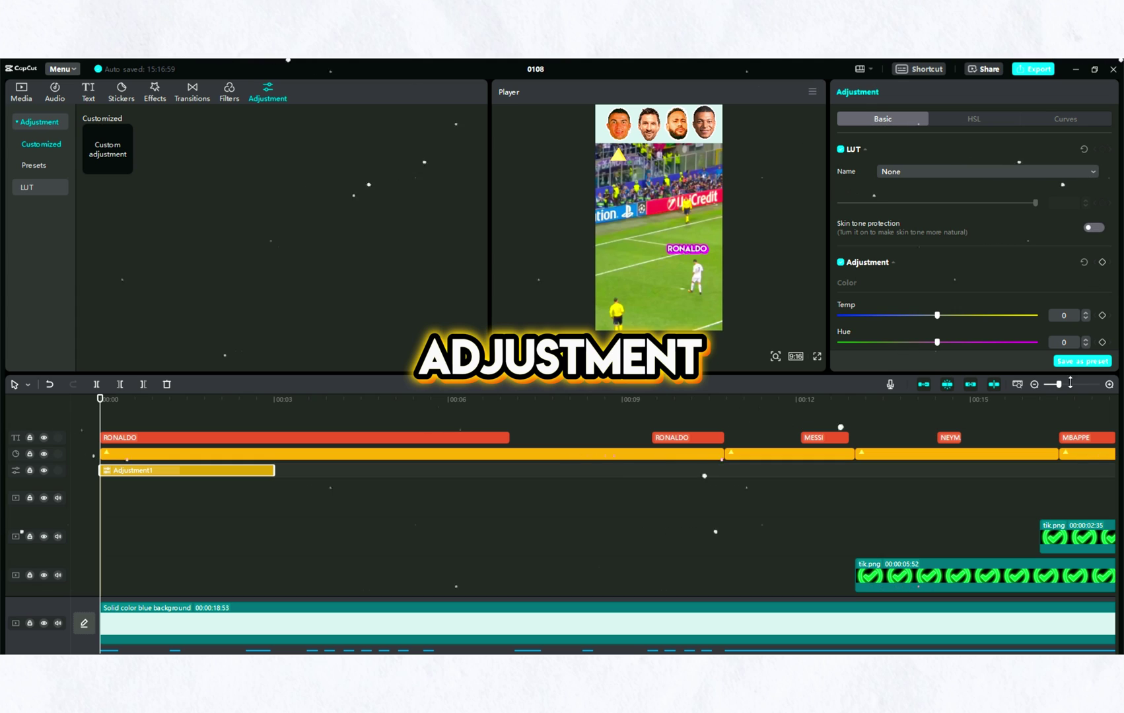
drag(1059, 385, 1054, 385)
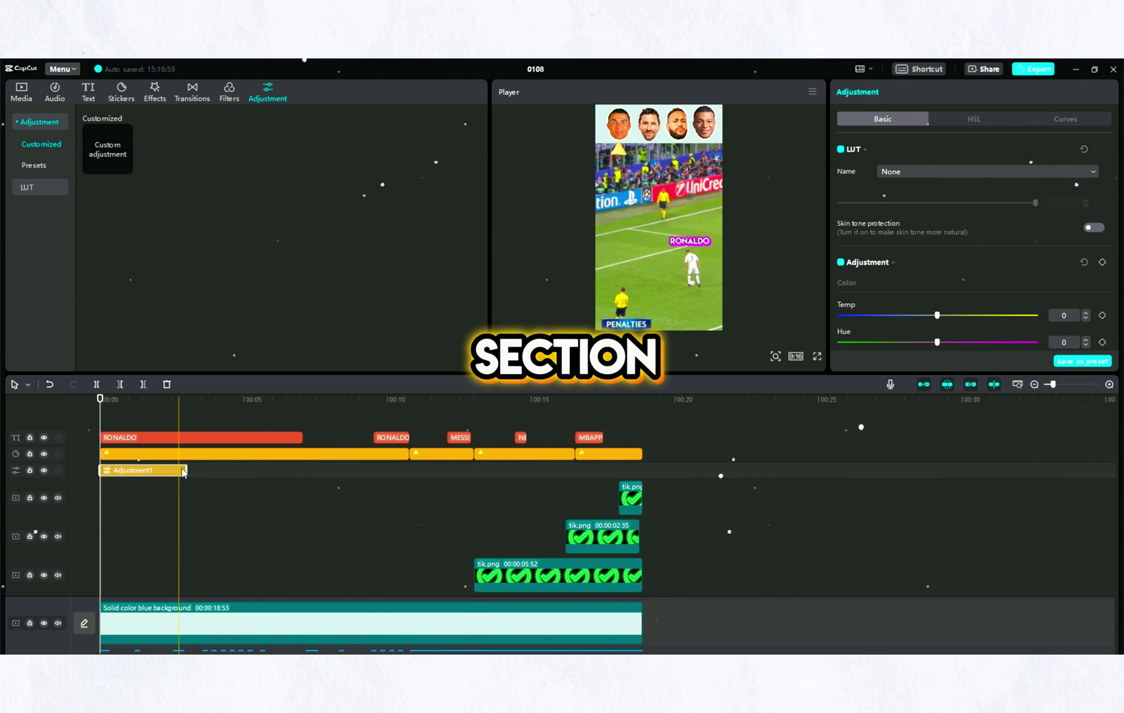
drag(392, 478, 642, 470)
Set the adjustment layer's saturation to 35, raise its brightness slightly, and increase one of its further values
scroll(882, 202, down, 2)
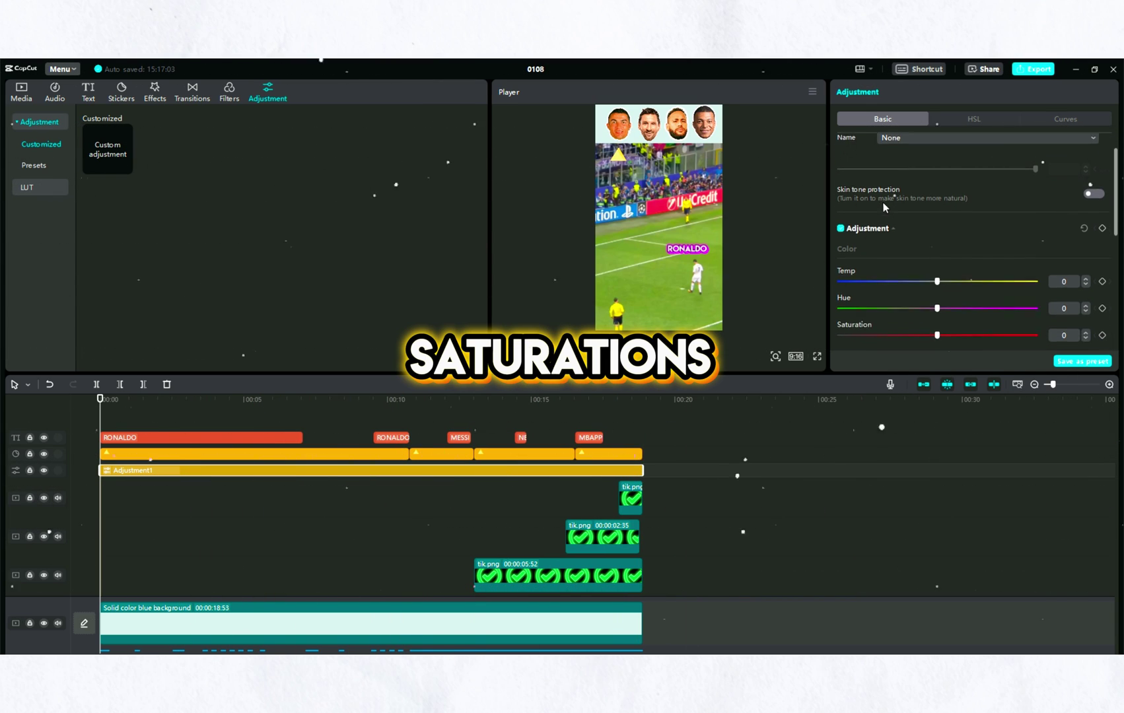
scroll(922, 226, down, 1)
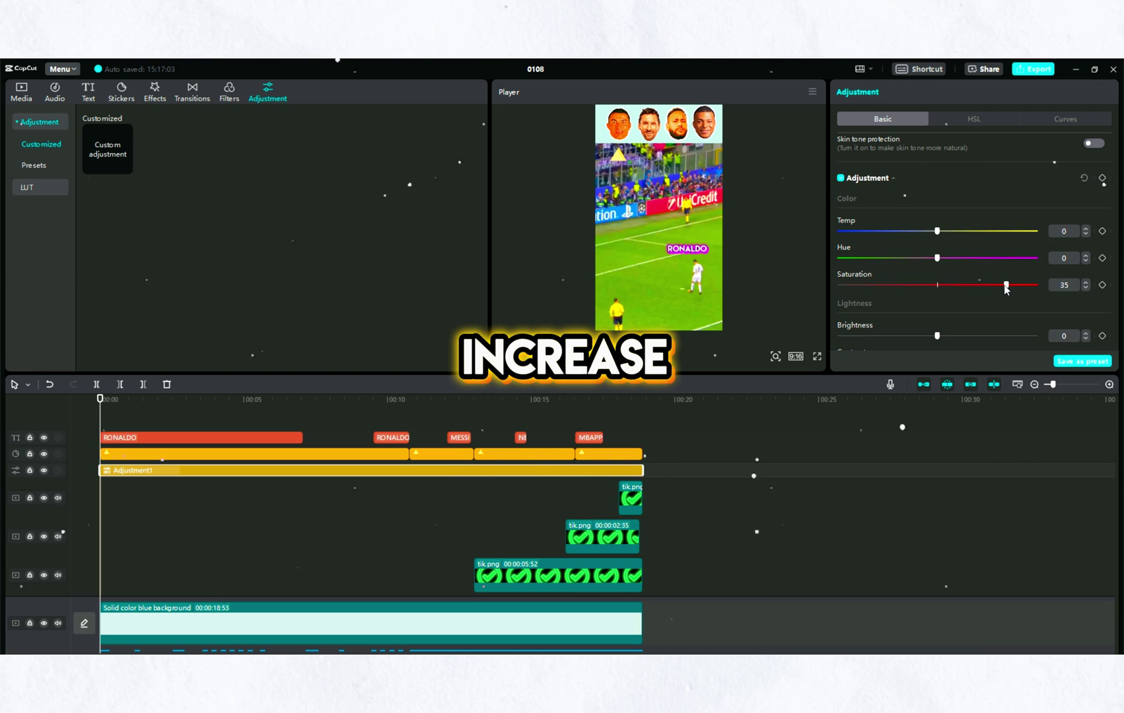
scroll(956, 198, down, 2)
drag(938, 293, 960, 297)
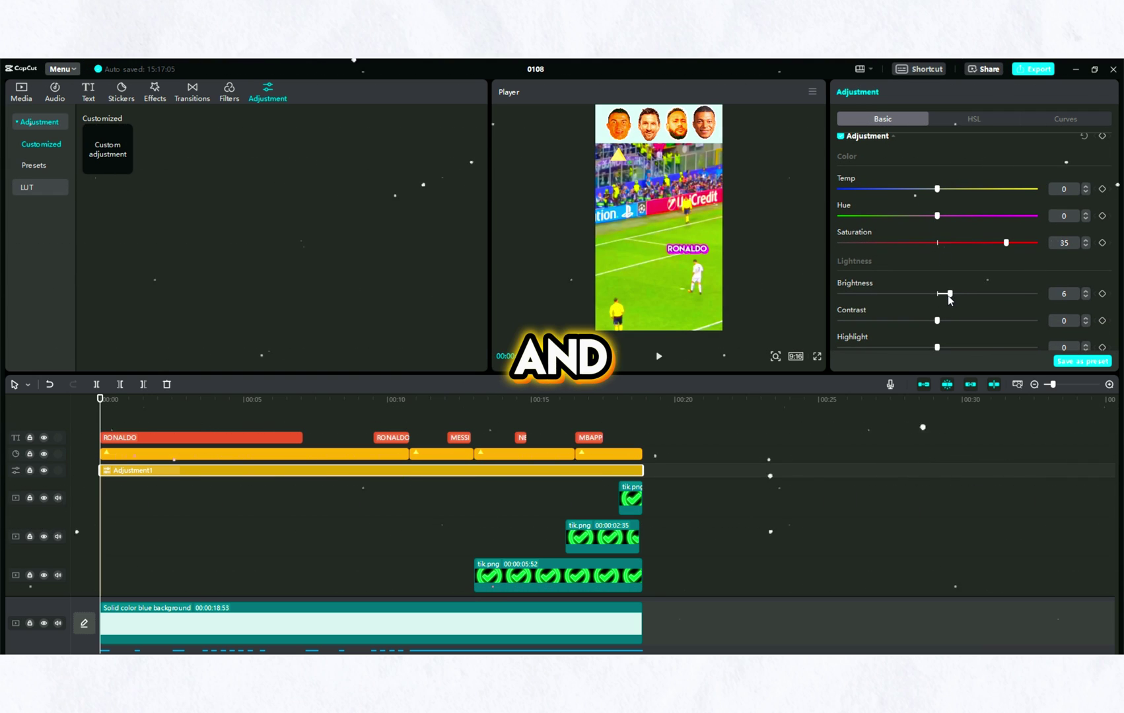
scroll(925, 251, down, 6)
drag(840, 264, 879, 265)
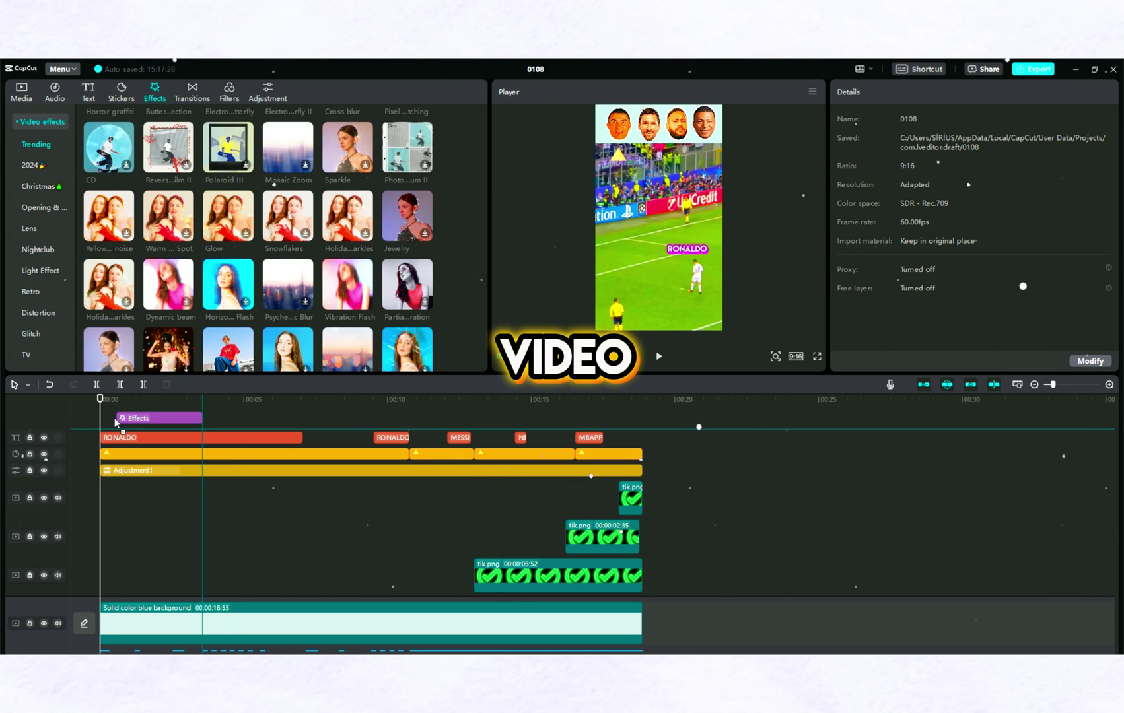
Extend the Vibration Flash effect over the whole video and set strength 23, glow 31, range 23 and speed 2
drag(152, 416, 639, 441)
click(846, 252)
drag(937, 199, 899, 199)
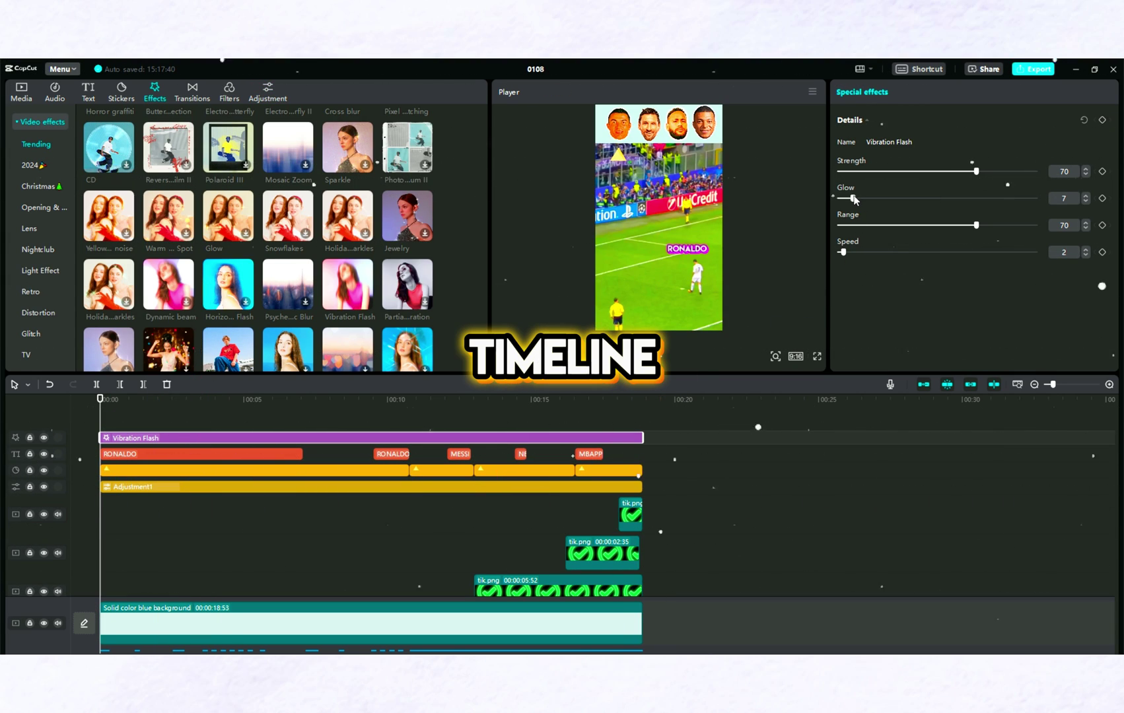
click(885, 225)
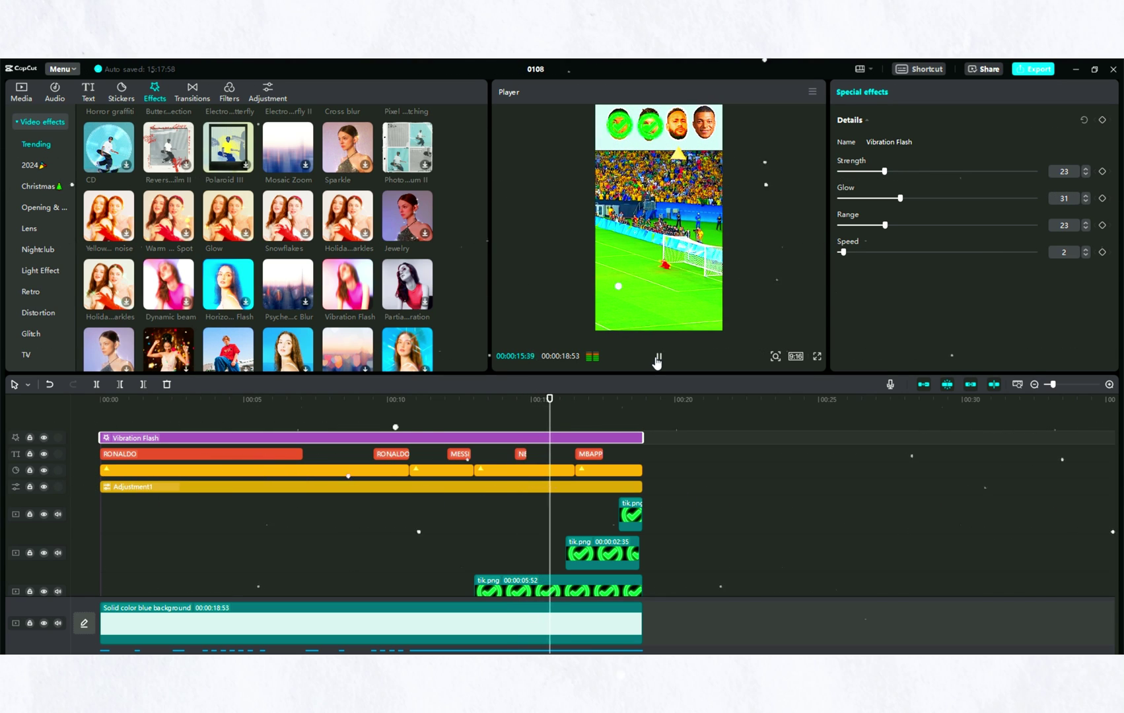
Pause the preview at the Mbappe penalty and inspect the Glitter Information Announcement sound clip beneath it
click(658, 357)
scroll(592, 460, down, 10)
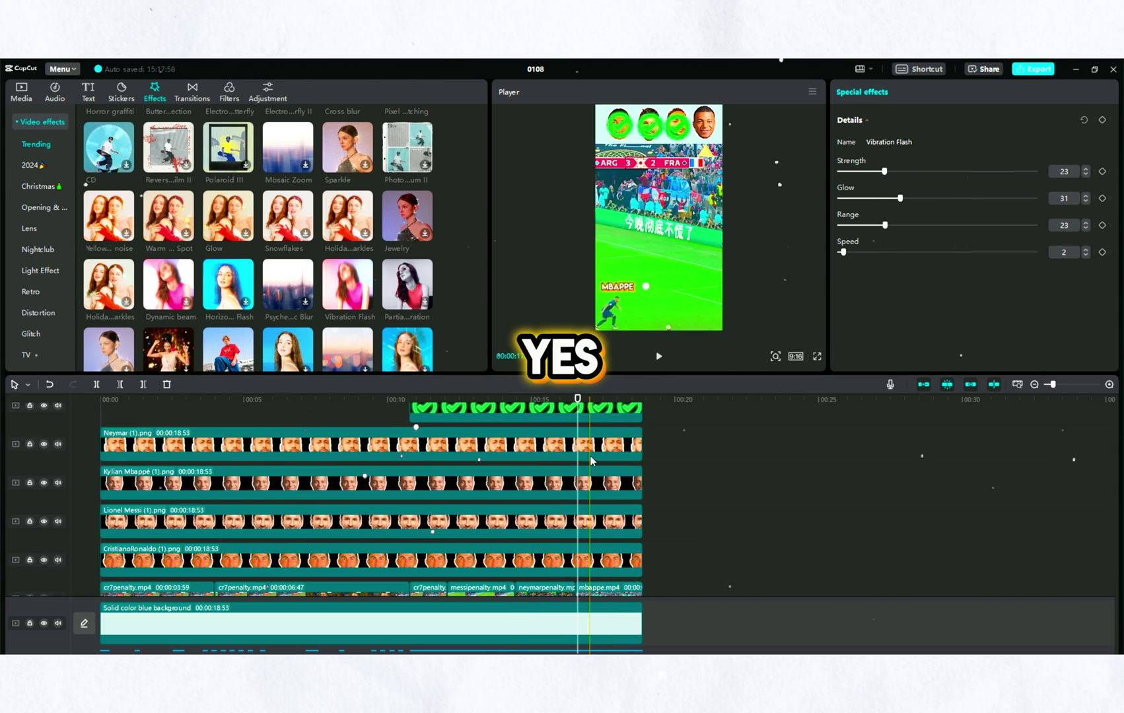
click(579, 646)
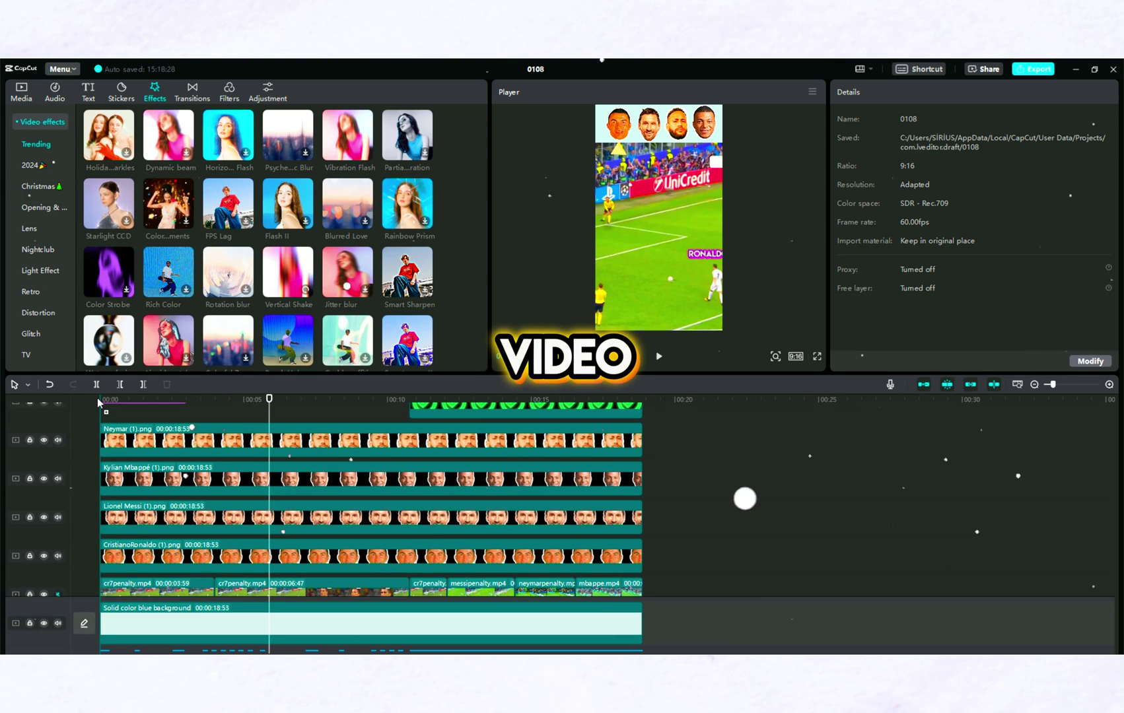
Add the Vertical Shake effect at the start of the timeline, shorten it to just over one second, and preview it from the beginning
scroll(98, 403, up, 2)
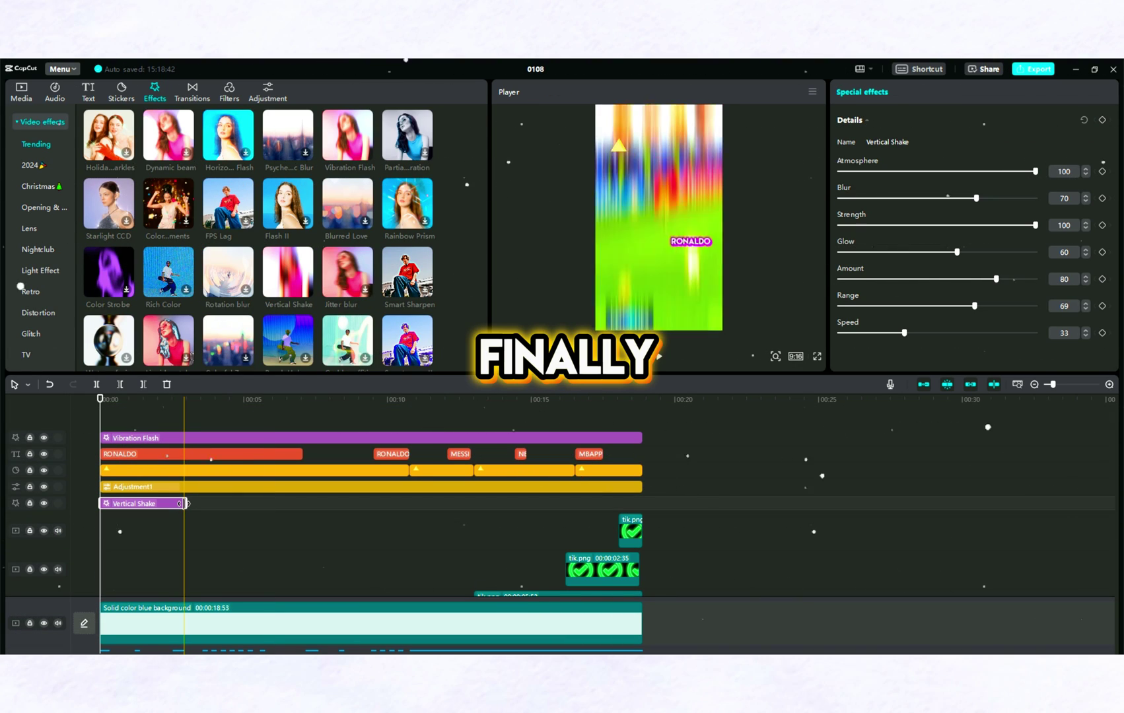
drag(187, 504, 135, 504)
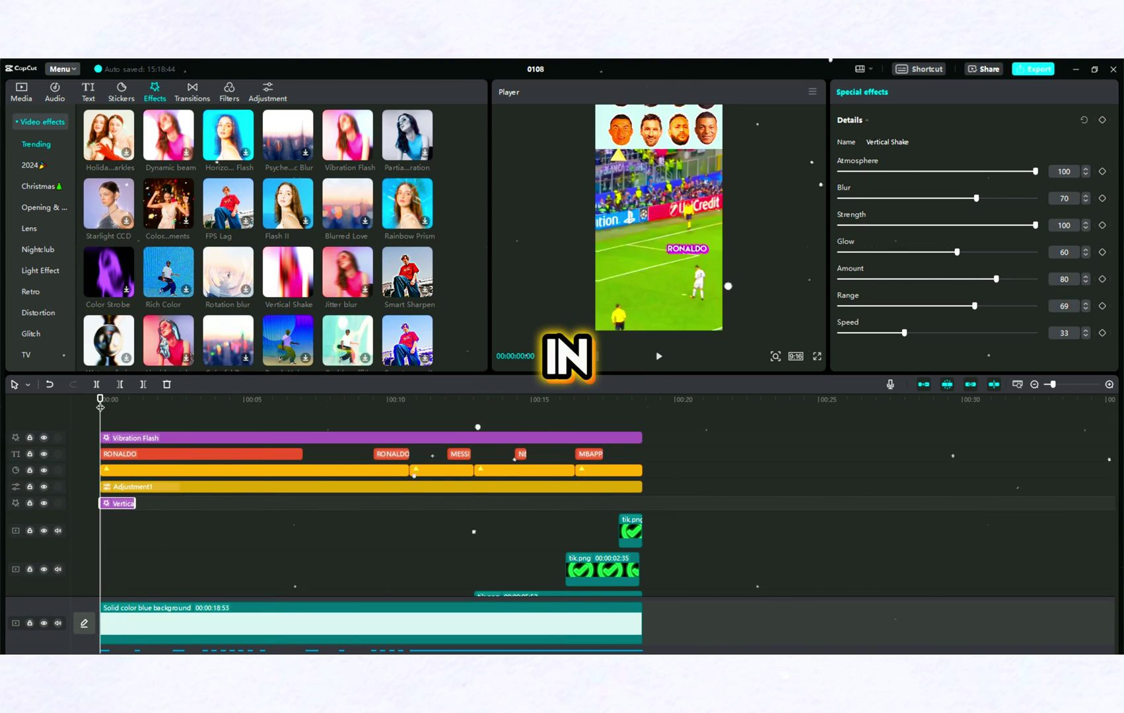
key(space)
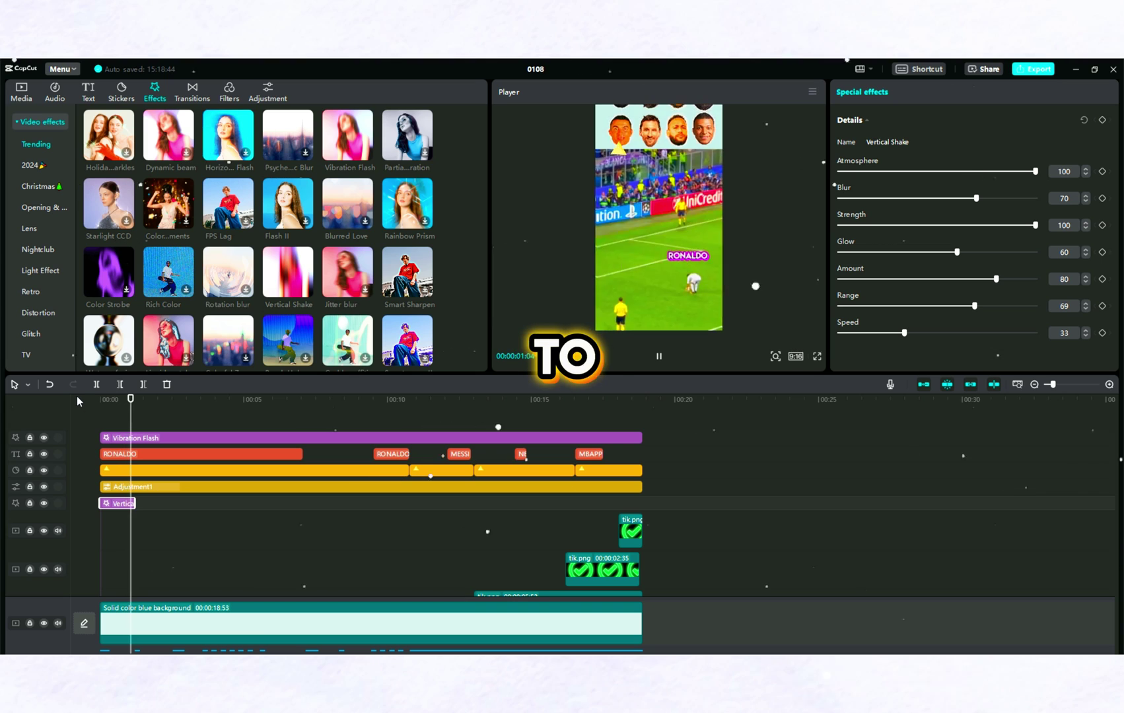
drag(145, 402, 58, 404)
key(space)
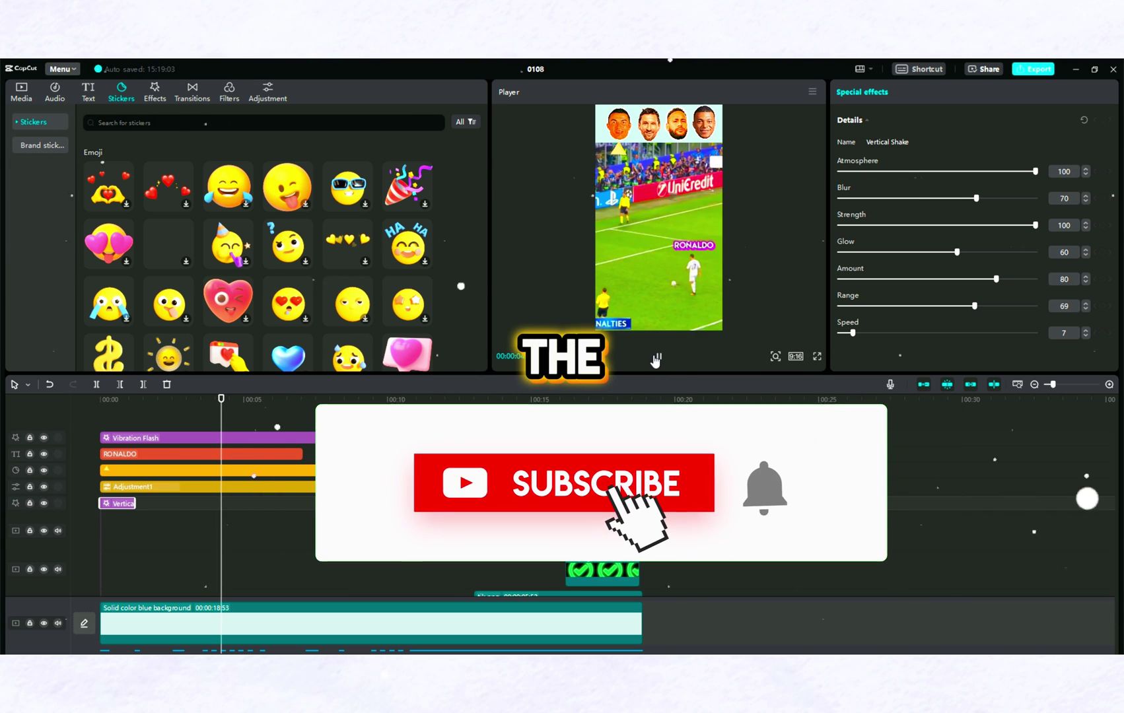
Place the laughing-with-tears emoji sticker near the 5-second mark, position it in the picture, and time a hearts sticker over Ronaldo's close-up
drag(232, 191, 235, 415)
drag(675, 235, 666, 226)
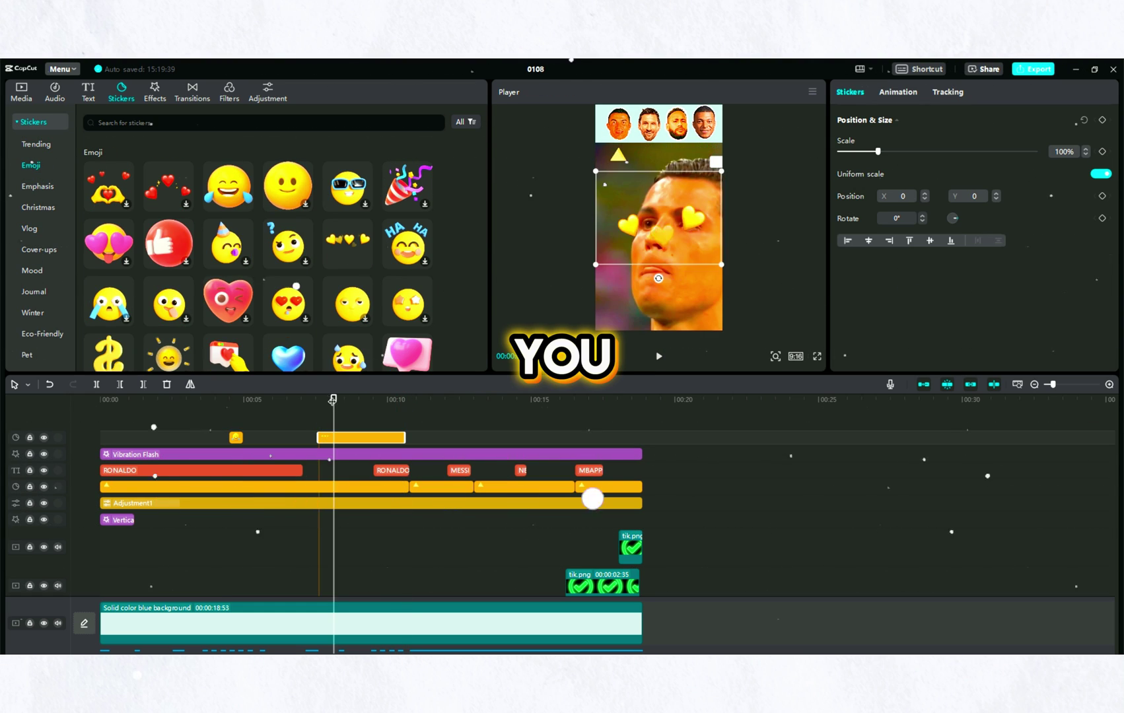
drag(350, 402, 326, 419)
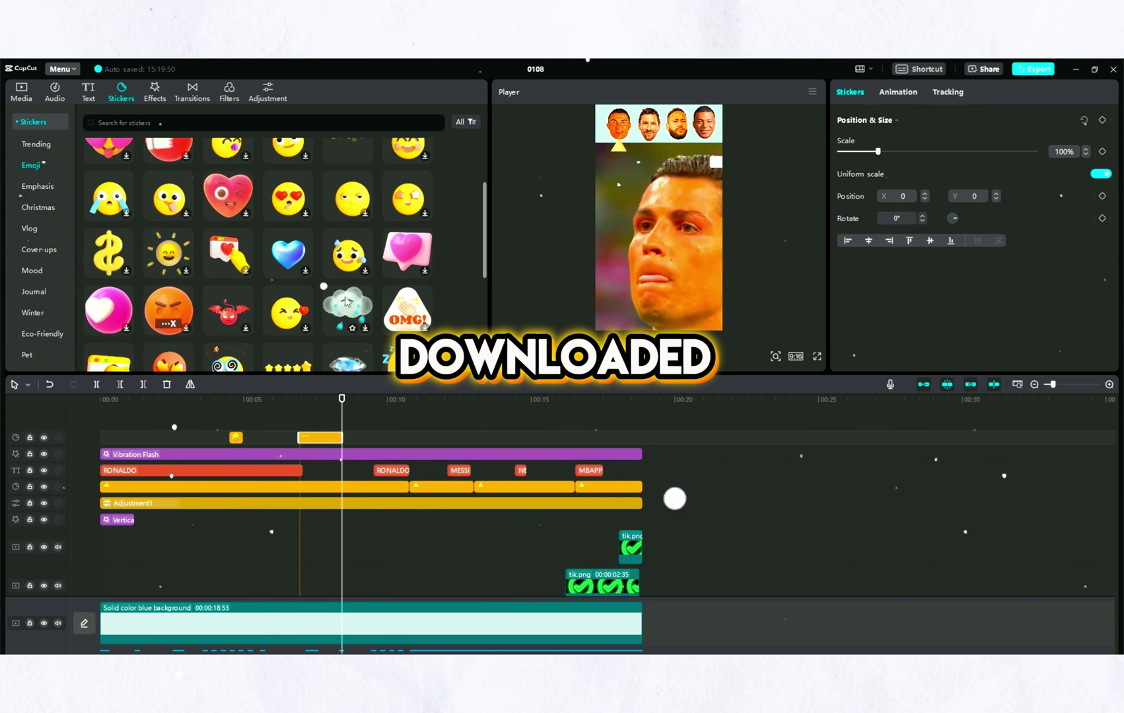